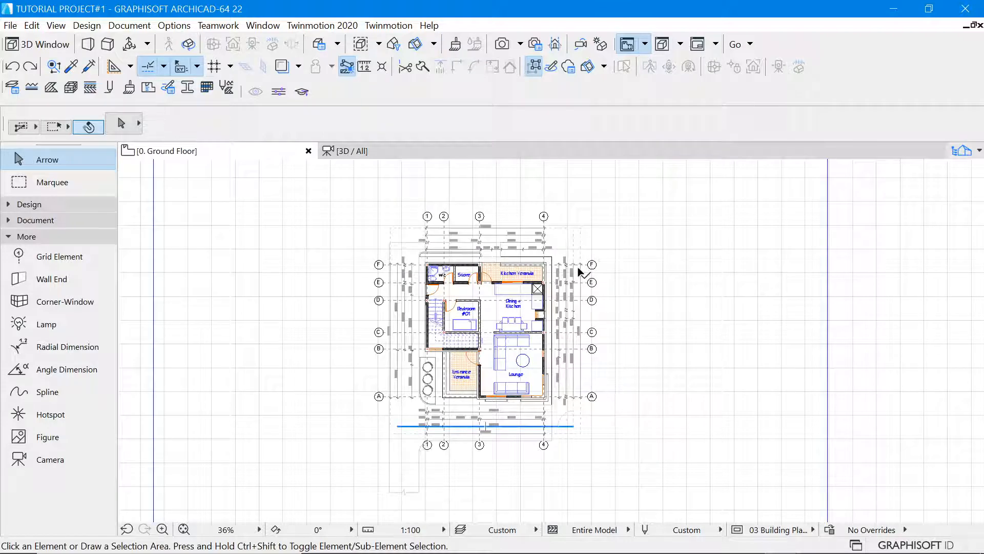
Step: Review the layers and layer combinations in the Layers (Model Views) settings, leaving them without making changes
{"action": "scroll", "coordinate": [609, 359], "scroll_direction": "up", "scroll_amount": 1}
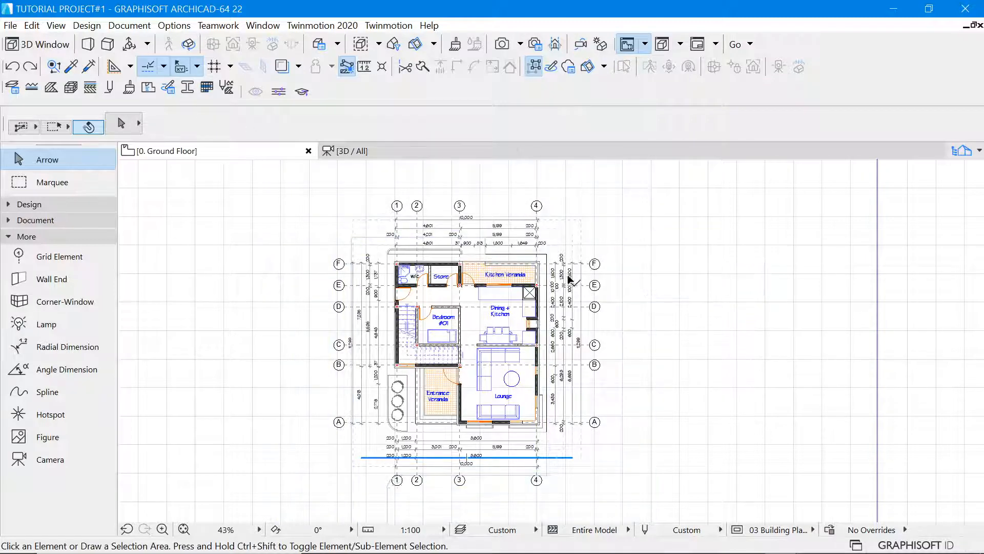
{"action": "left_click", "coordinate": [129, 25]}
{"action": "mouse_move", "coordinate": [128, 62]}
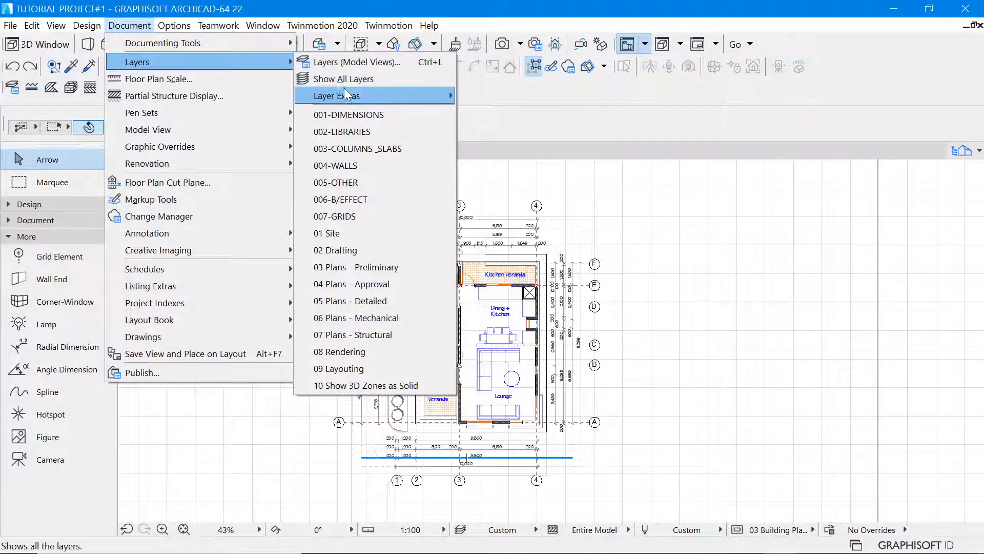
{"action": "left_click", "coordinate": [352, 62]}
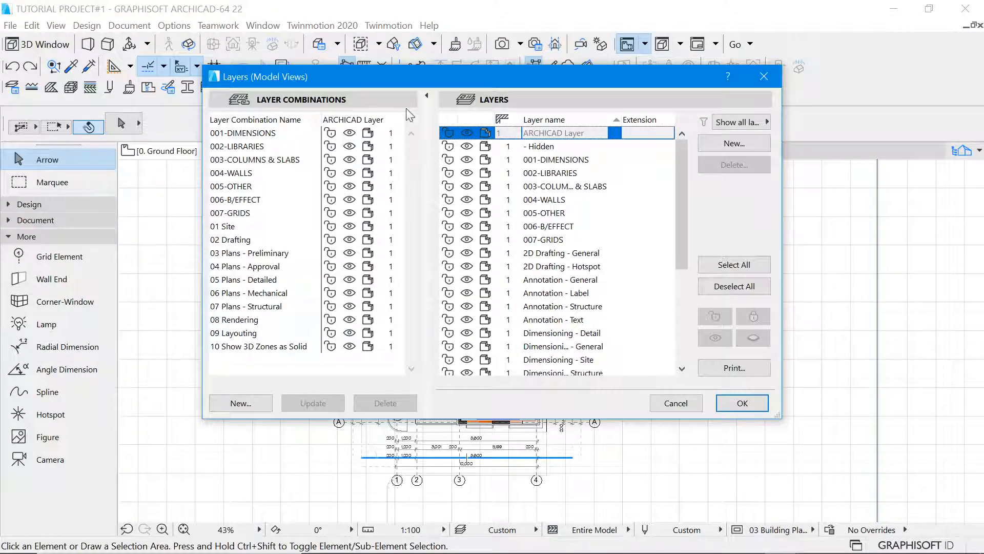
{"action": "left_click", "coordinate": [676, 402]}
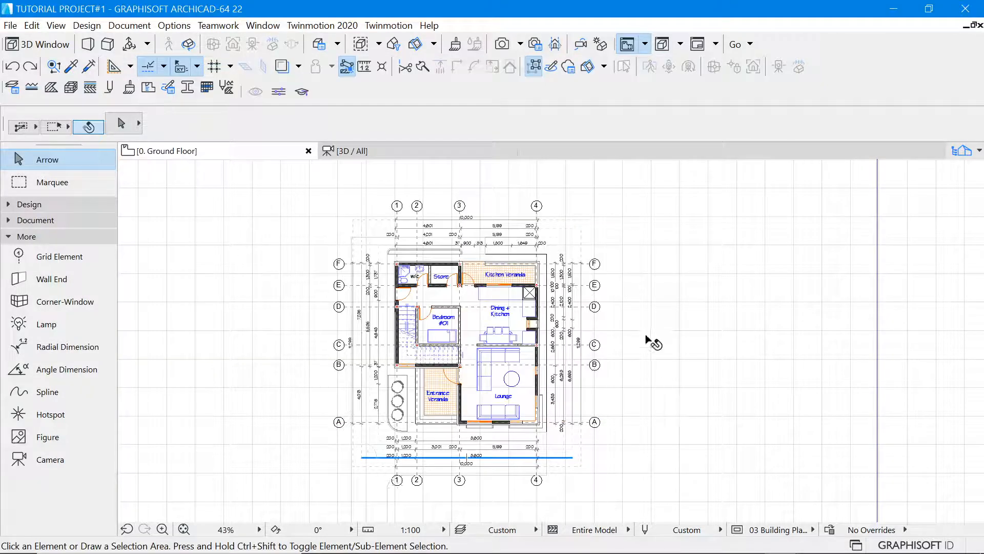
Step: Hide the 003-COLUMNS & SLABS layer by way of the main ground floor slab
{"action": "left_click", "coordinate": [481, 318]}
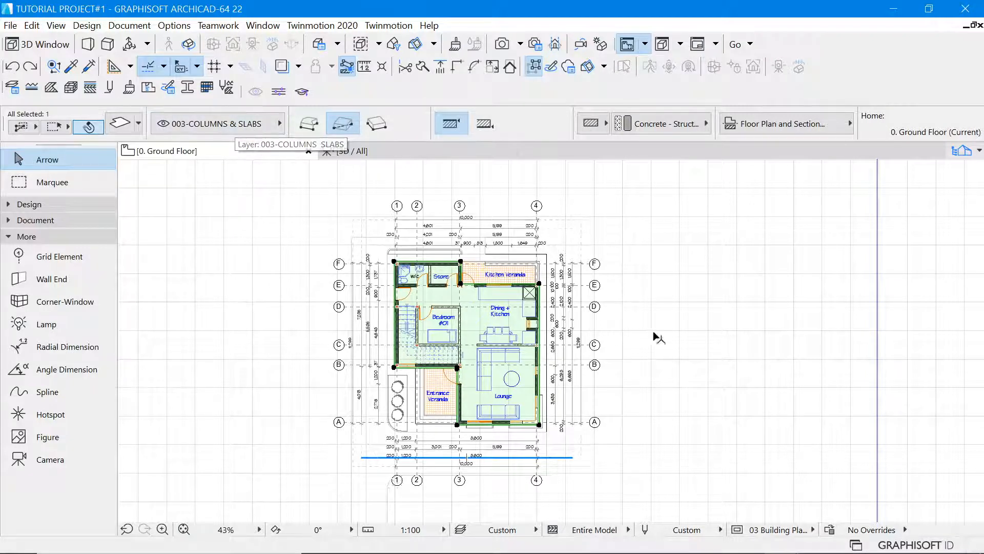
{"action": "right_click", "coordinate": [727, 283]}
{"action": "mouse_move", "coordinate": [743, 396]}
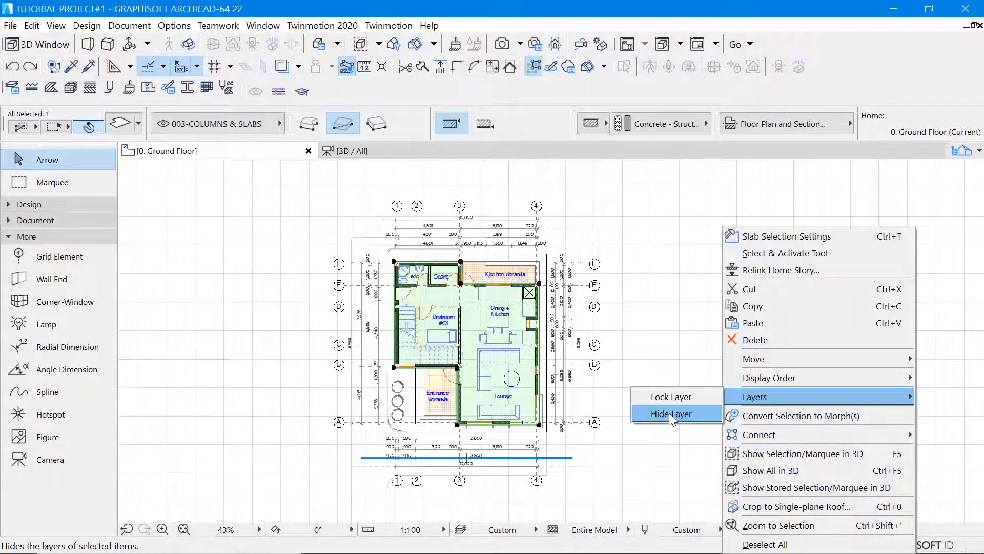
{"action": "left_click", "coordinate": [669, 413]}
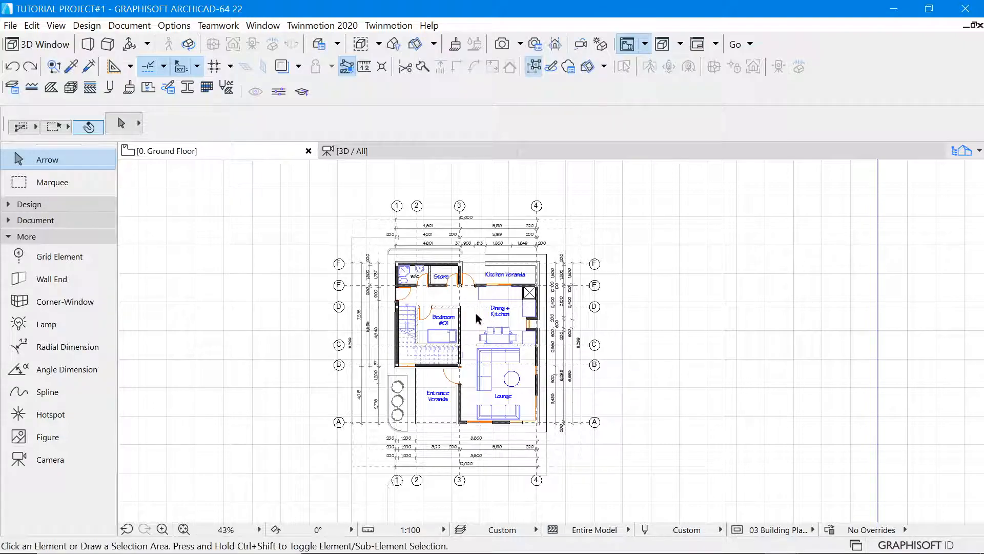
Step: Hide the 002-LIBRARIES layer by way of the bed in Bedroom #01
{"action": "scroll", "coordinate": [409, 266], "scroll_direction": "up", "scroll_amount": 5}
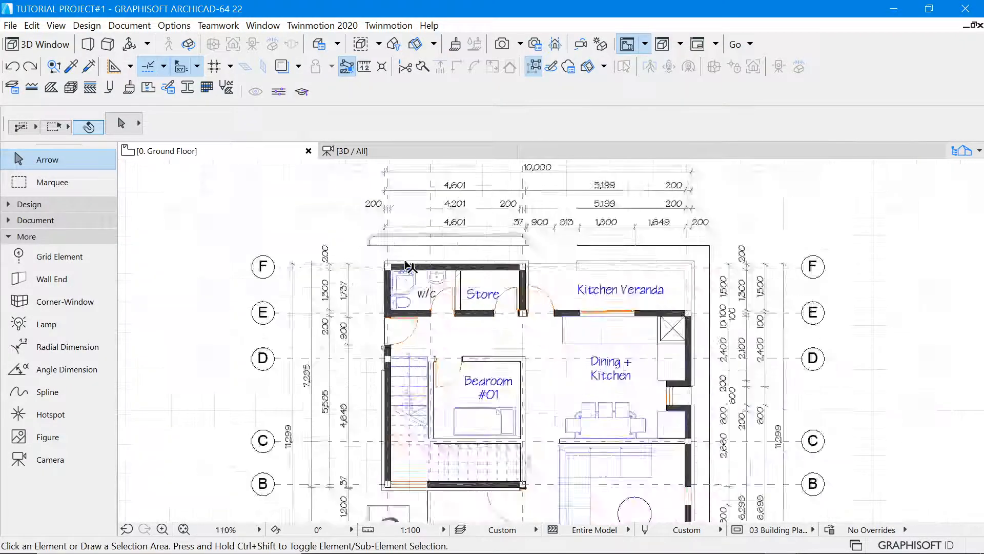
{"action": "scroll", "coordinate": [388, 231], "scroll_direction": "down", "scroll_amount": 2}
{"action": "scroll", "coordinate": [388, 232], "scroll_direction": "down", "scroll_amount": 2}
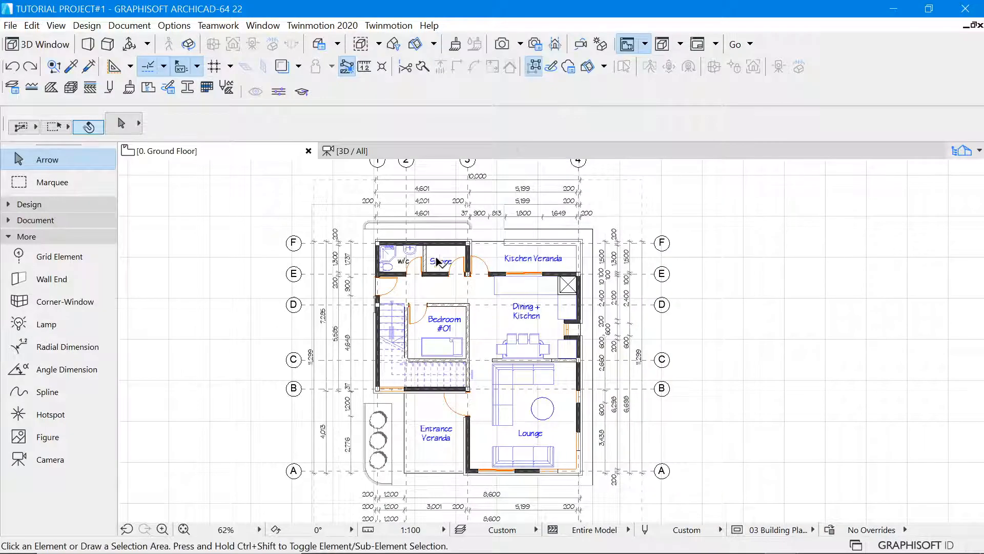
{"action": "scroll", "coordinate": [538, 342], "scroll_direction": "down", "scroll_amount": 2}
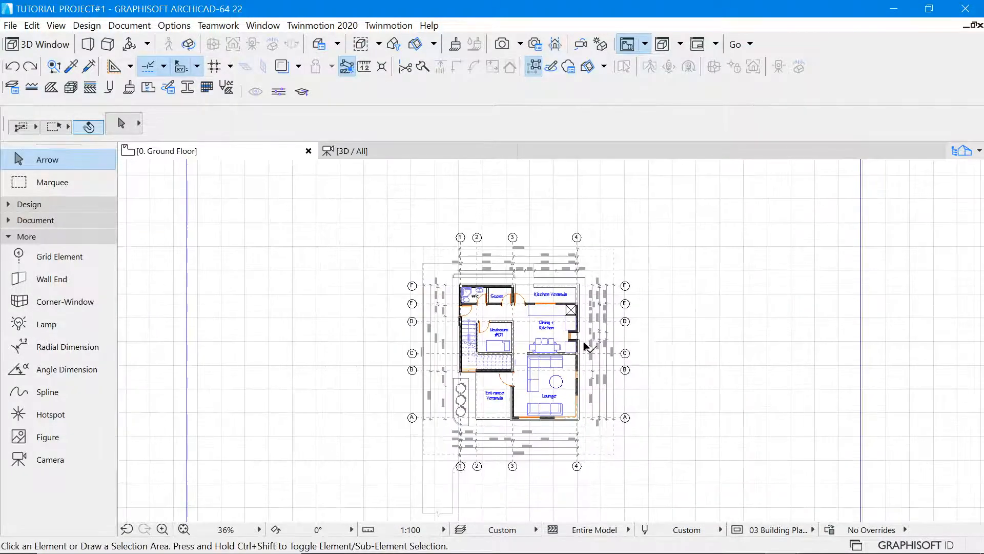
{"action": "scroll", "coordinate": [541, 358], "scroll_direction": "up", "scroll_amount": 3}
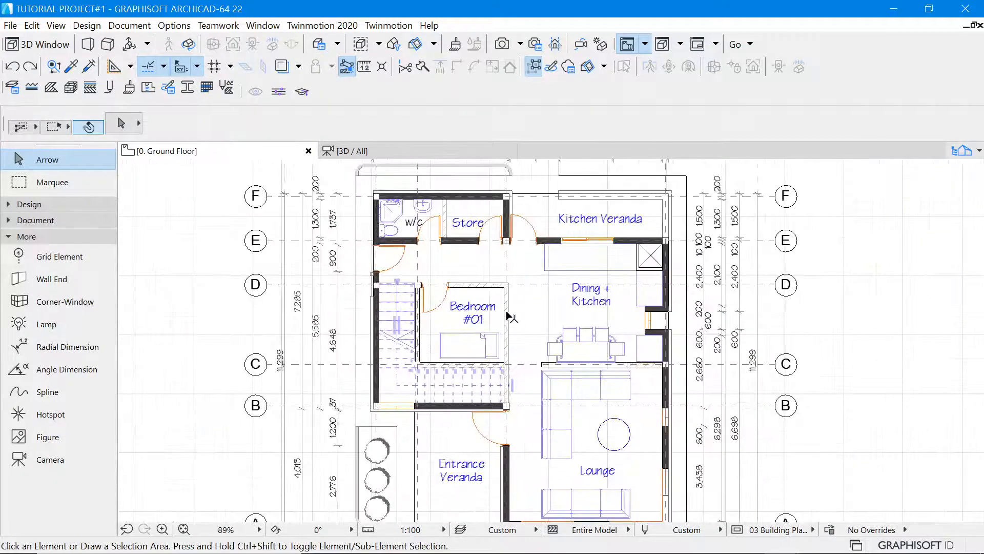
{"action": "left_click", "coordinate": [495, 342]}
{"action": "scroll", "coordinate": [409, 306], "scroll_direction": "down", "scroll_amount": 2}
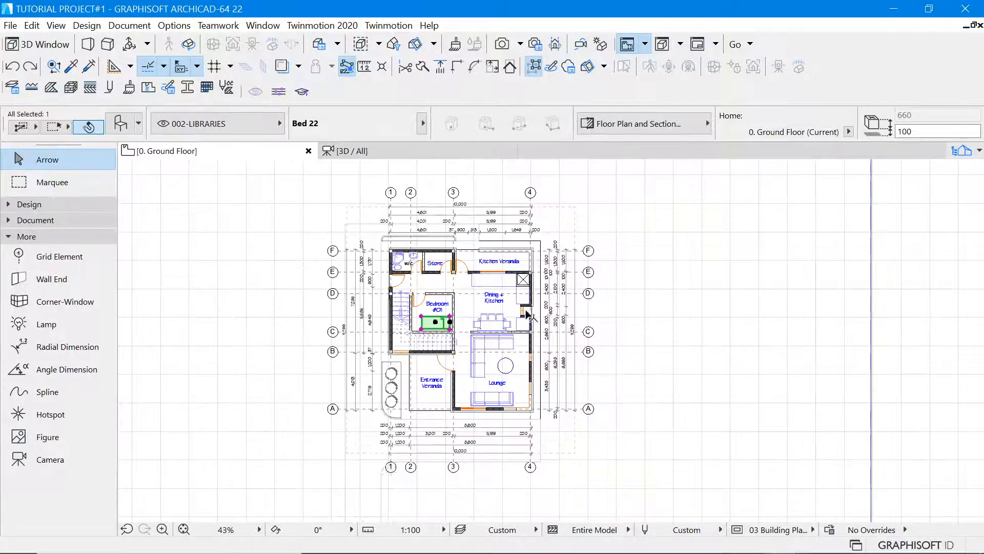
{"action": "right_click", "coordinate": [685, 260]}
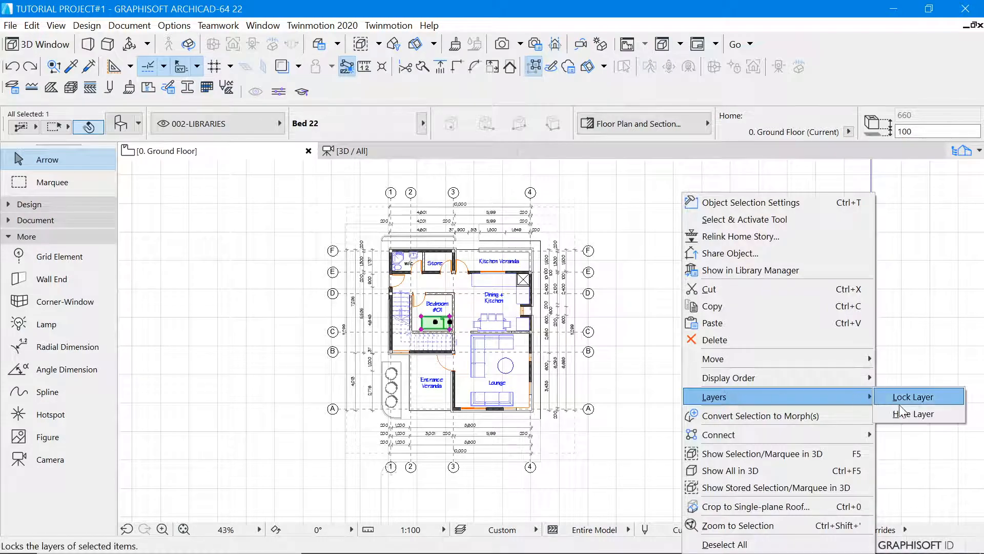
{"action": "left_click", "coordinate": [902, 412]}
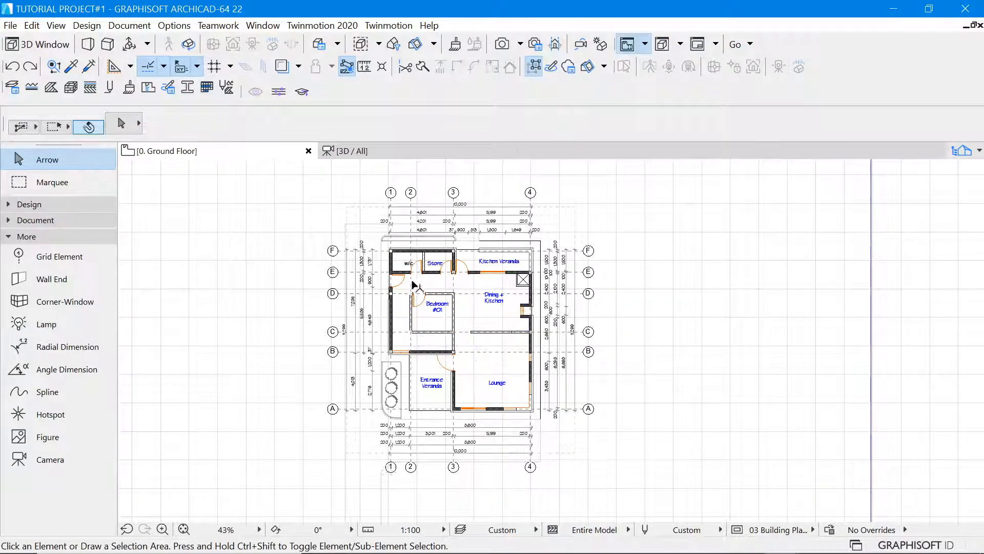
Step: Examine the ground floor plan up close and as a whole to check which elements are still displayed
{"action": "scroll", "coordinate": [411, 286], "scroll_direction": "up", "scroll_amount": 3}
{"action": "scroll", "coordinate": [565, 257], "scroll_direction": "down", "scroll_amount": 3}
{"action": "scroll", "coordinate": [507, 281], "scroll_direction": "down", "scroll_amount": 2}
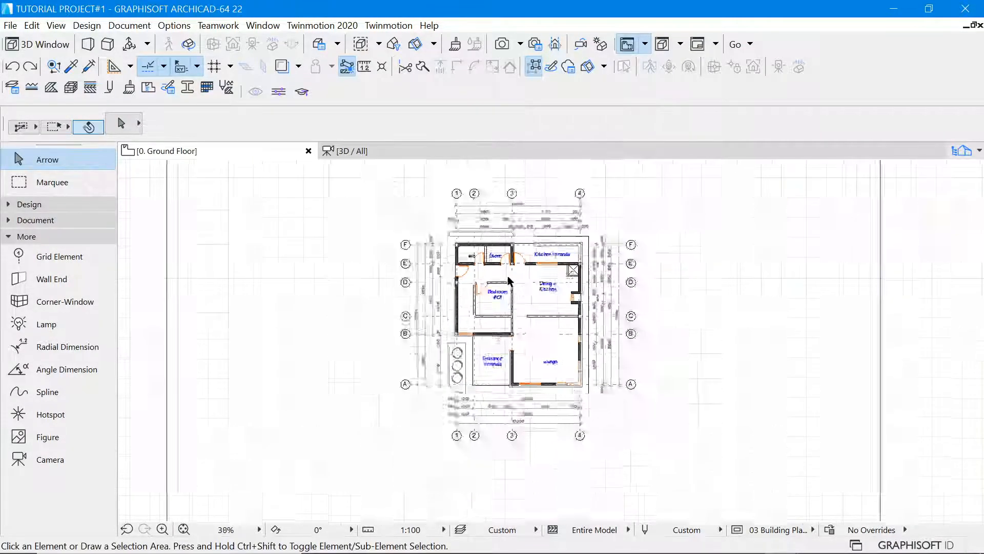
{"action": "scroll", "coordinate": [509, 280], "scroll_direction": "down", "scroll_amount": 2}
{"action": "scroll", "coordinate": [546, 259], "scroll_direction": "up", "scroll_amount": 2}
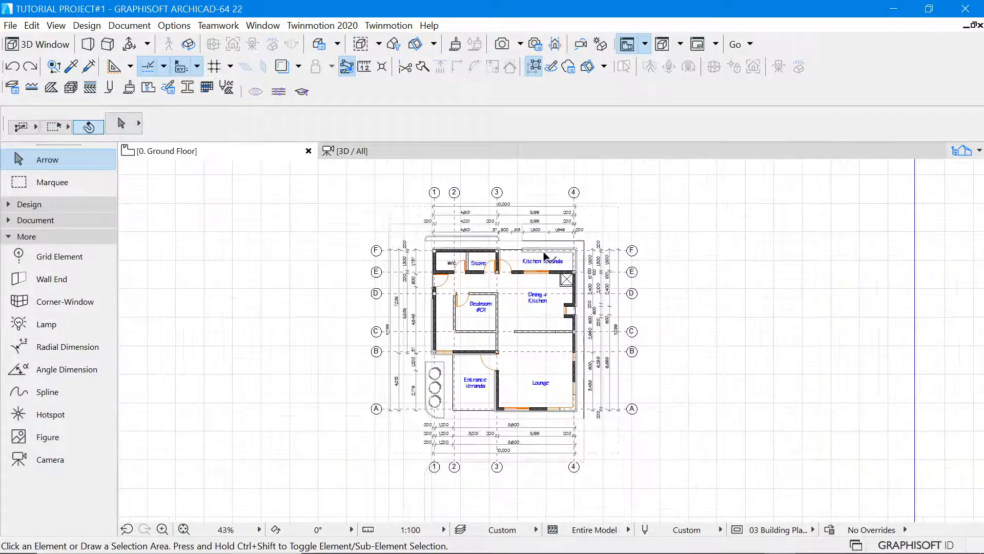
{"action": "scroll", "coordinate": [564, 385], "scroll_direction": "up", "scroll_amount": 2}
{"action": "scroll", "coordinate": [510, 364], "scroll_direction": "down", "scroll_amount": 1}
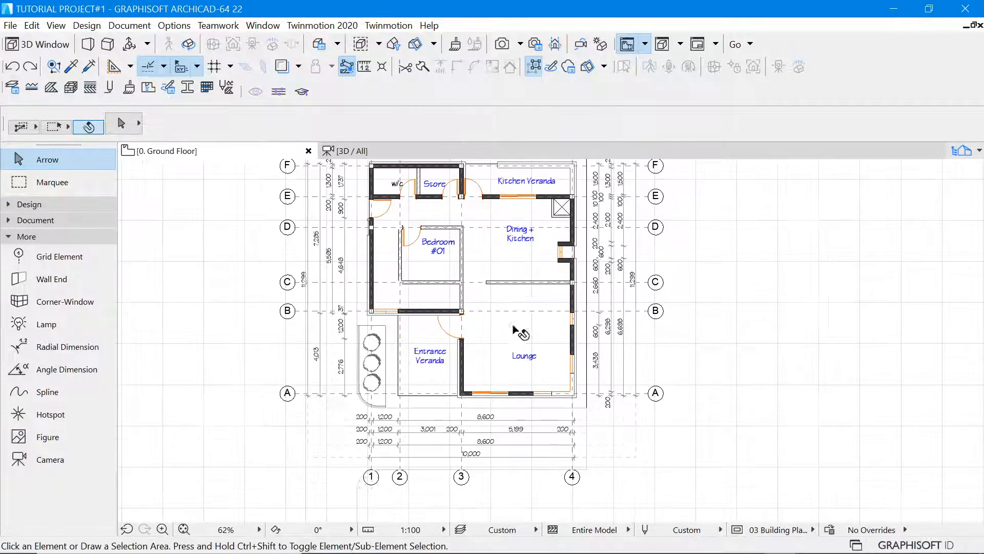
{"action": "scroll", "coordinate": [518, 407], "scroll_direction": "down", "scroll_amount": 2}
{"action": "scroll", "coordinate": [530, 360], "scroll_direction": "up", "scroll_amount": 2}
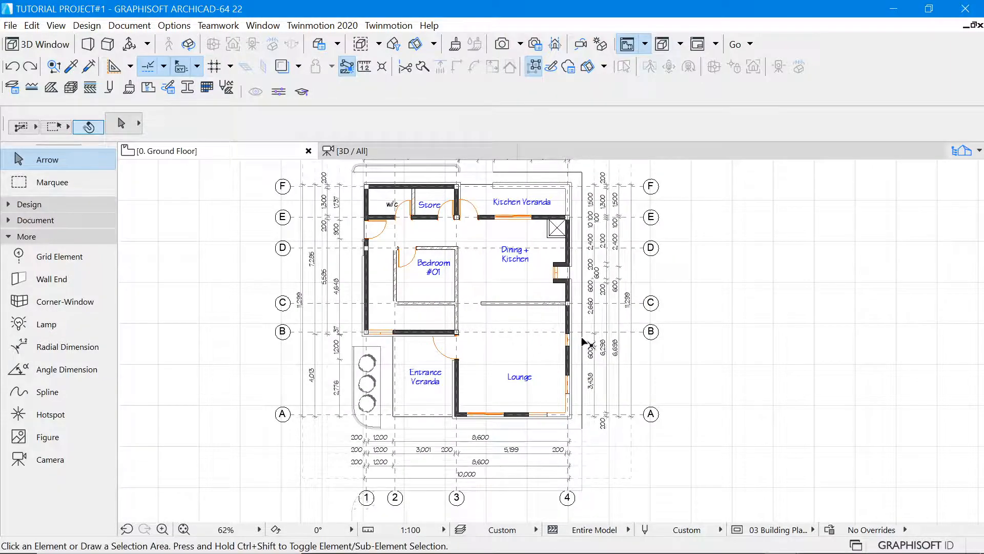
{"action": "scroll", "coordinate": [584, 341], "scroll_direction": "down", "scroll_amount": 2}
{"action": "scroll", "coordinate": [610, 260], "scroll_direction": "up", "scroll_amount": 1}
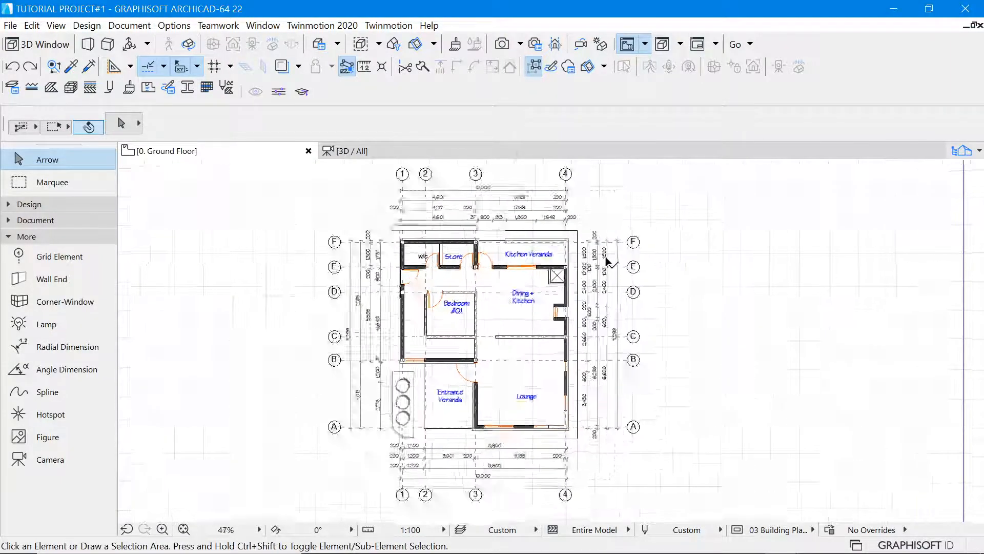
{"action": "scroll", "coordinate": [608, 258], "scroll_direction": "up", "scroll_amount": 2}
{"action": "scroll", "coordinate": [610, 261], "scroll_direction": "down", "scroll_amount": 3}
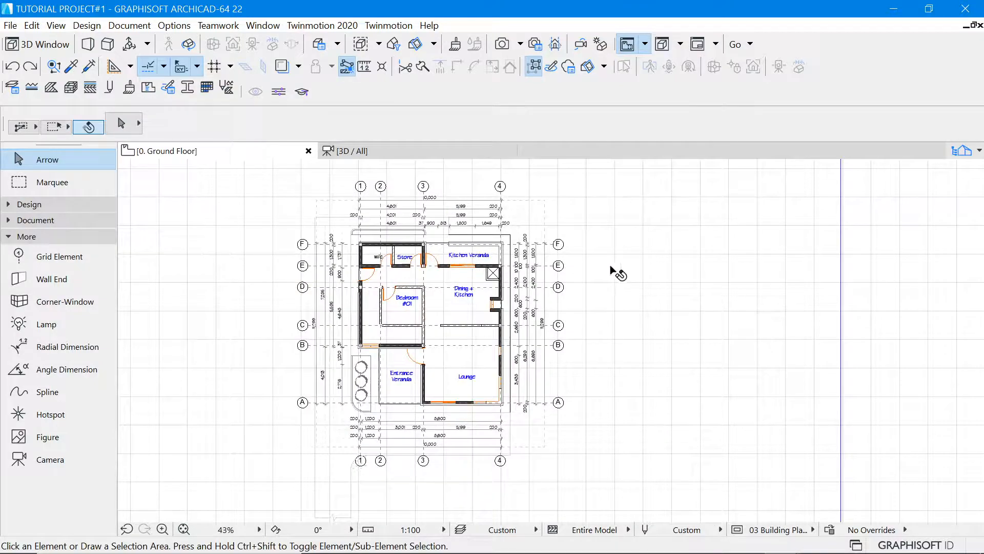
Step: Hide the 001-DIMENSIONS layer by way of a vertical dimension chain beside the Dining + Kitchen area
{"action": "scroll", "coordinate": [535, 276], "scroll_direction": "up", "scroll_amount": 3}
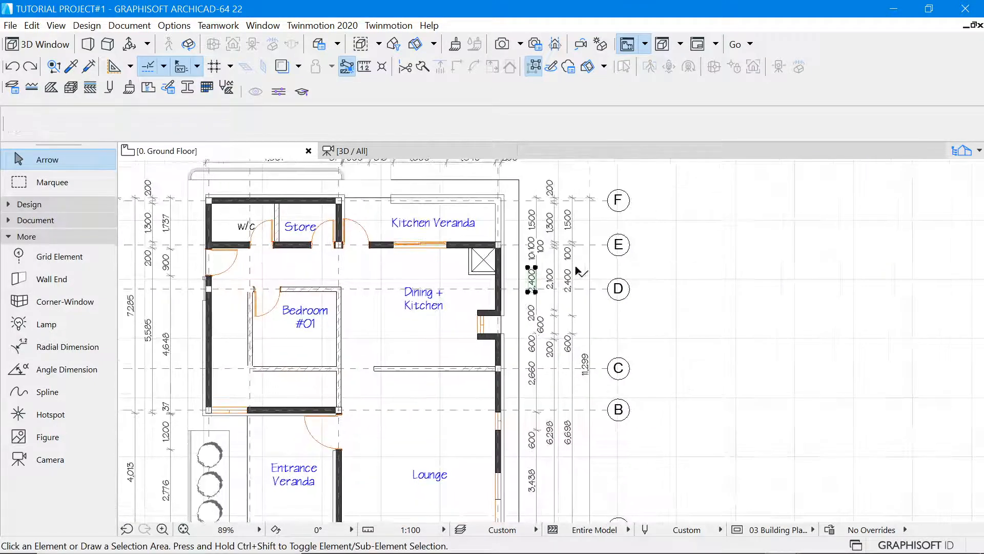
{"action": "left_click", "coordinate": [554, 303]}
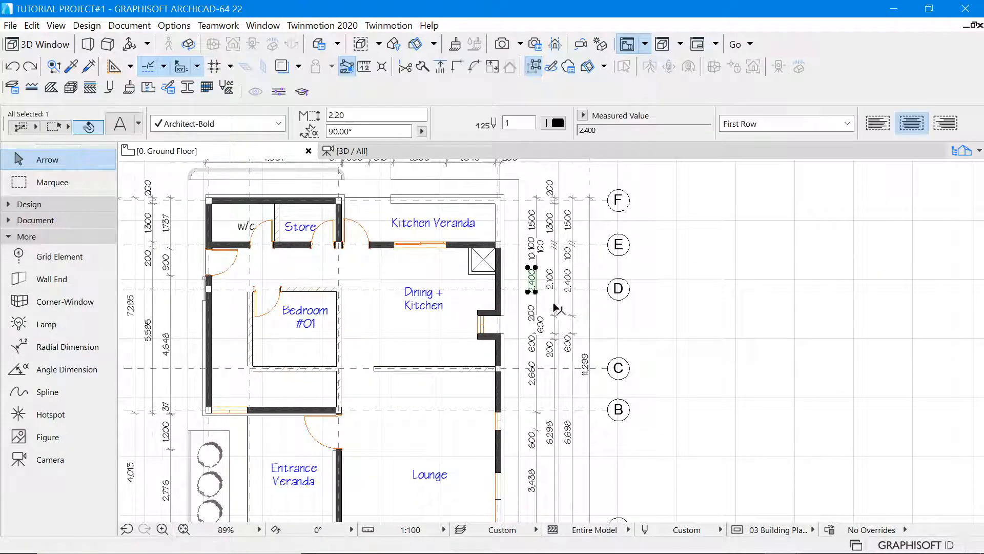
{"action": "right_click", "coordinate": [687, 283]}
{"action": "mouse_move", "coordinate": [739, 166]}
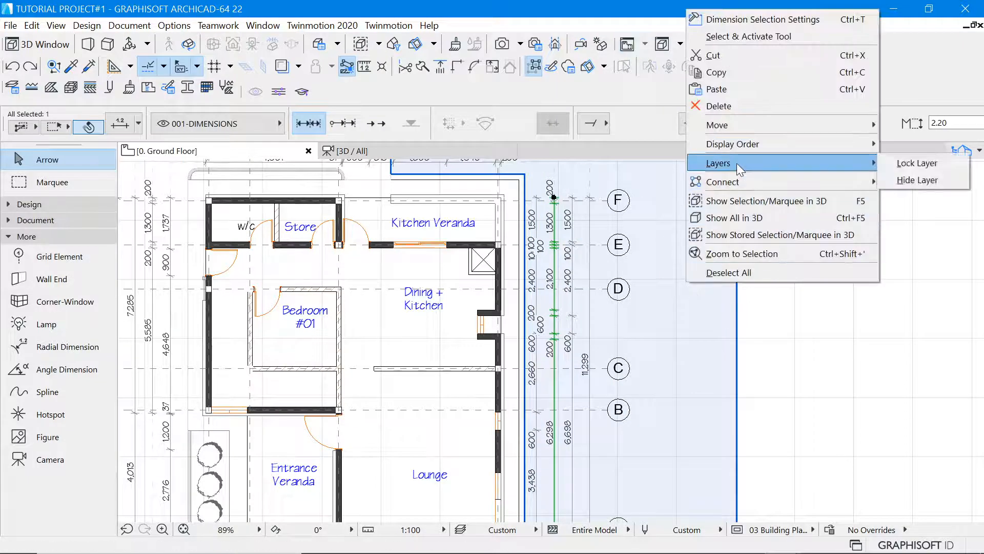
{"action": "left_click", "coordinate": [913, 179]}
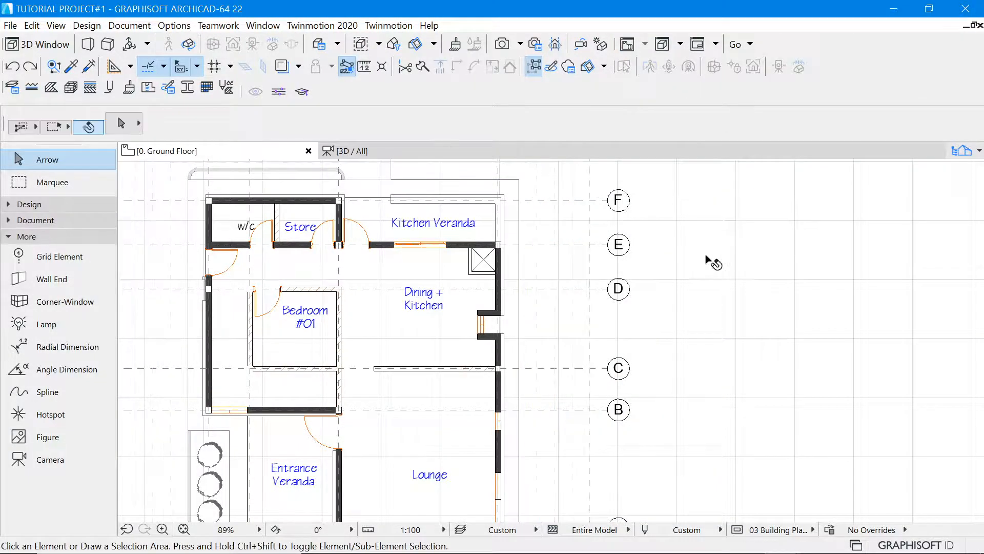
Step: Inspect the remaining plan and check which layer grid line 3 is assigned to, leaving nothing selected
{"action": "scroll", "coordinate": [707, 256], "scroll_direction": "down", "scroll_amount": 4}
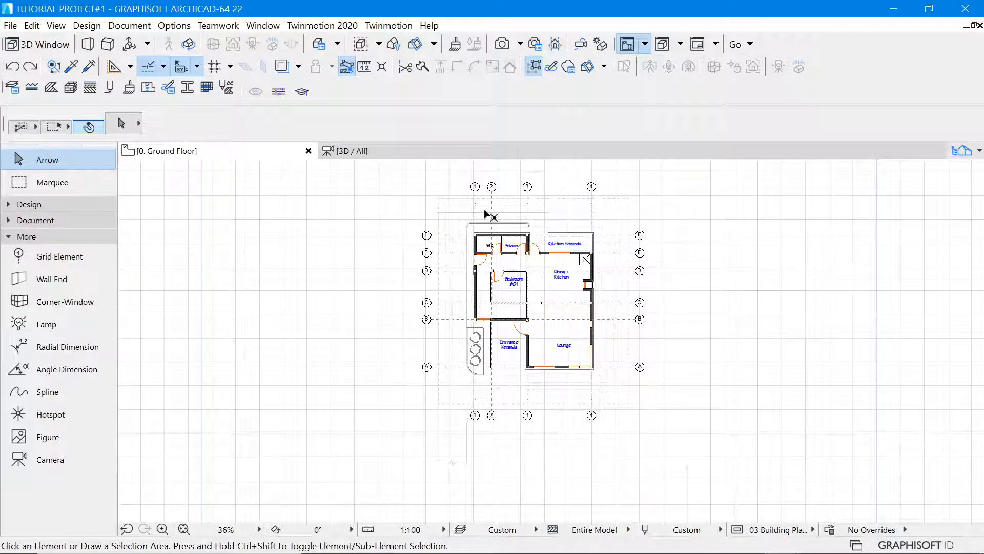
{"action": "scroll", "coordinate": [572, 238], "scroll_direction": "up", "scroll_amount": 1}
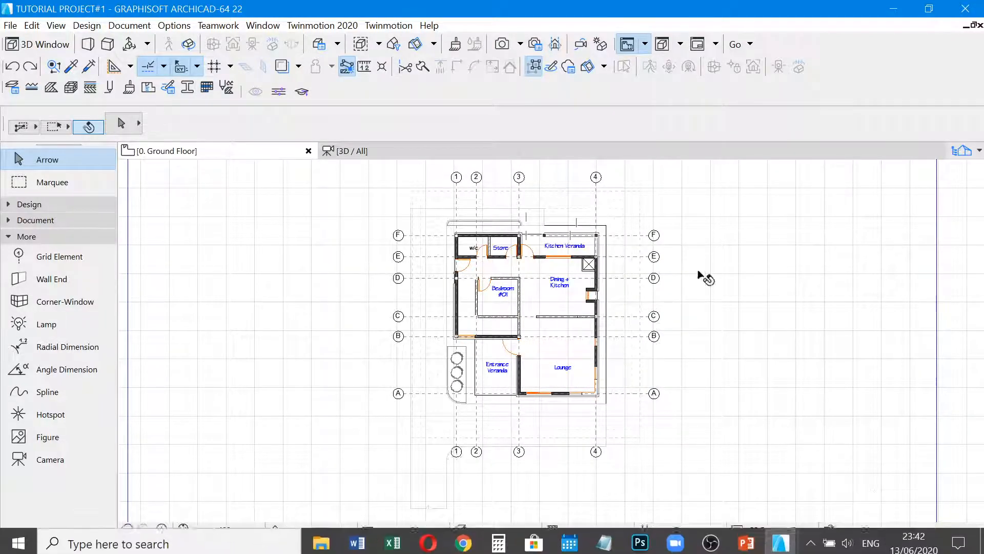
{"action": "scroll", "coordinate": [569, 226], "scroll_direction": "up", "scroll_amount": 1}
{"action": "scroll", "coordinate": [509, 261], "scroll_direction": "down", "scroll_amount": 2}
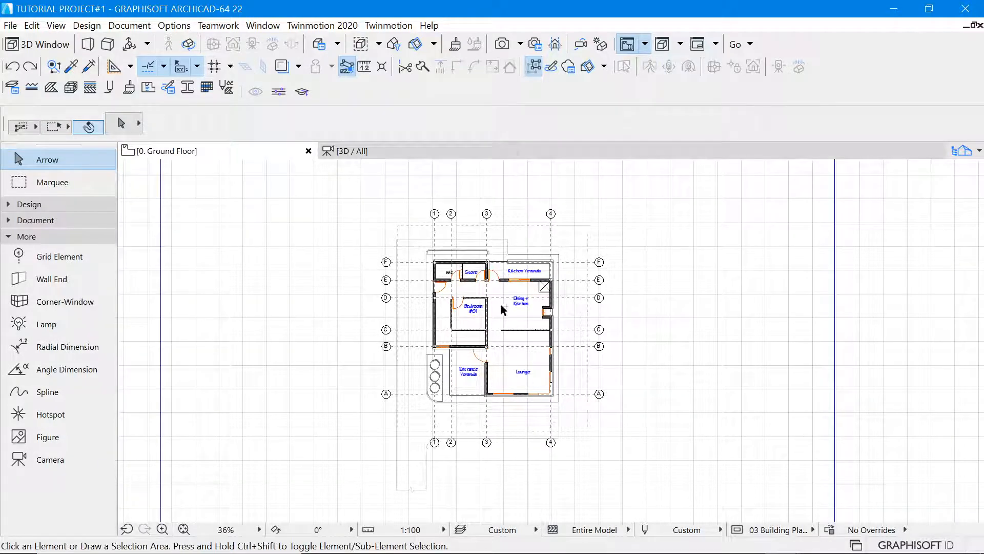
{"action": "left_click", "coordinate": [490, 237]}
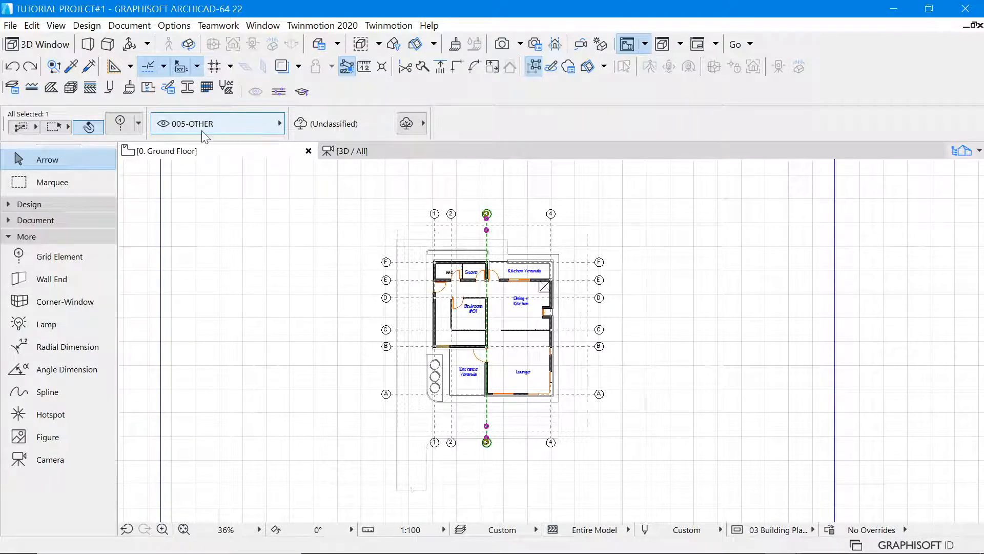
{"action": "left_click", "coordinate": [684, 241]}
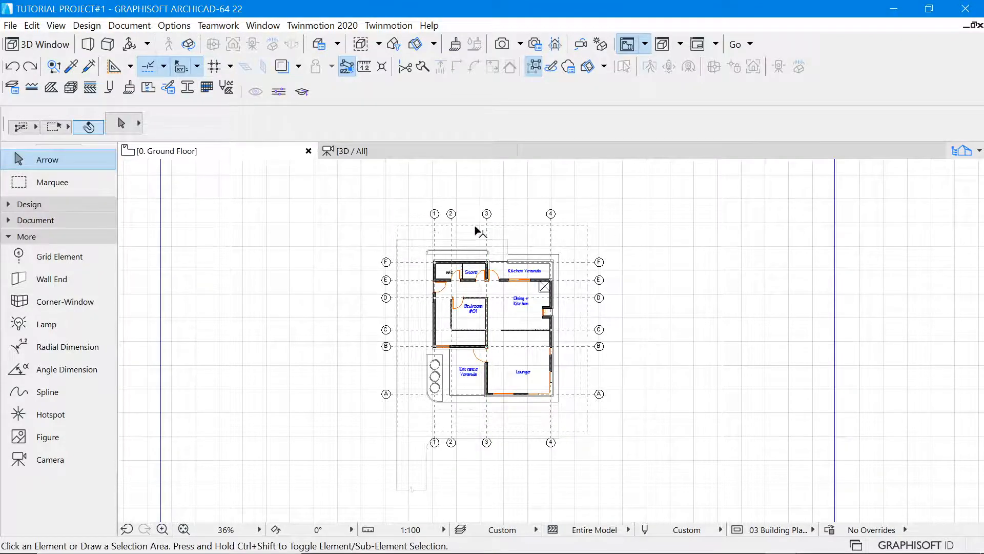
{"action": "scroll", "coordinate": [487, 226], "scroll_direction": "up", "scroll_amount": 3}
{"action": "scroll", "coordinate": [480, 222], "scroll_direction": "down", "scroll_amount": 3}
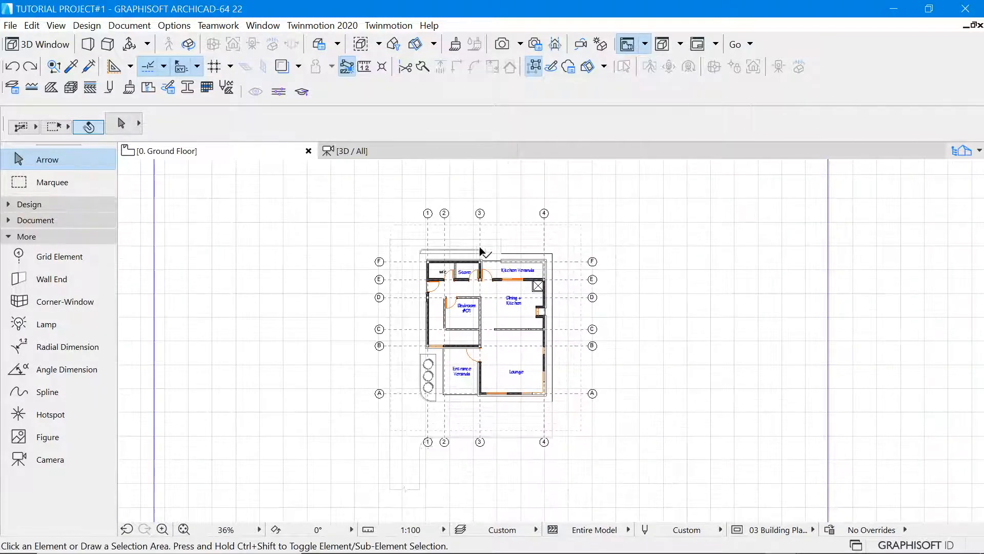
{"action": "left_click", "coordinate": [481, 235]}
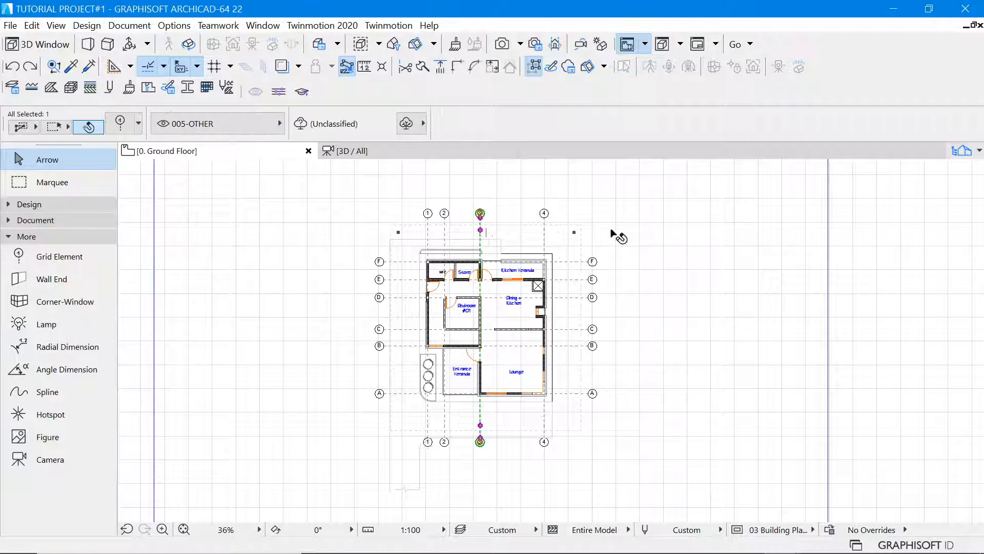
{"action": "left_click", "coordinate": [648, 224]}
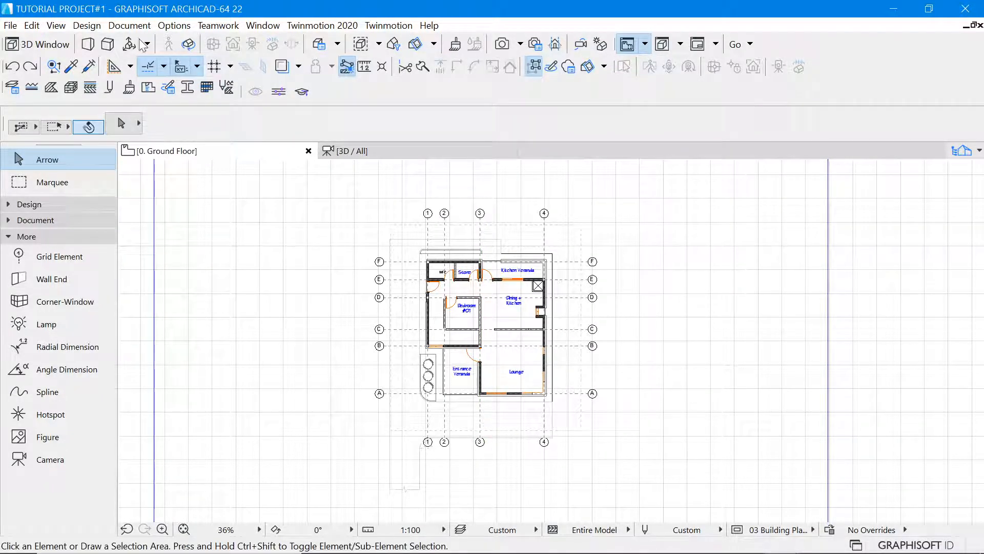
Step: Create a new layer combination named 008-GRIDS in the model view layer settings and copy its name for reuse
{"action": "left_click", "coordinate": [129, 25]}
{"action": "mouse_move", "coordinate": [143, 60]}
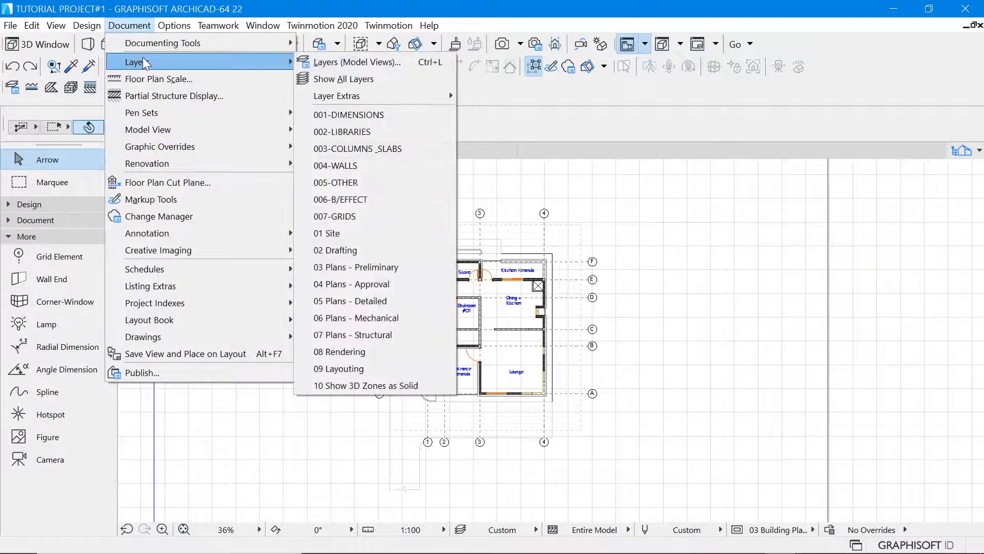
{"action": "left_click", "coordinate": [338, 64]}
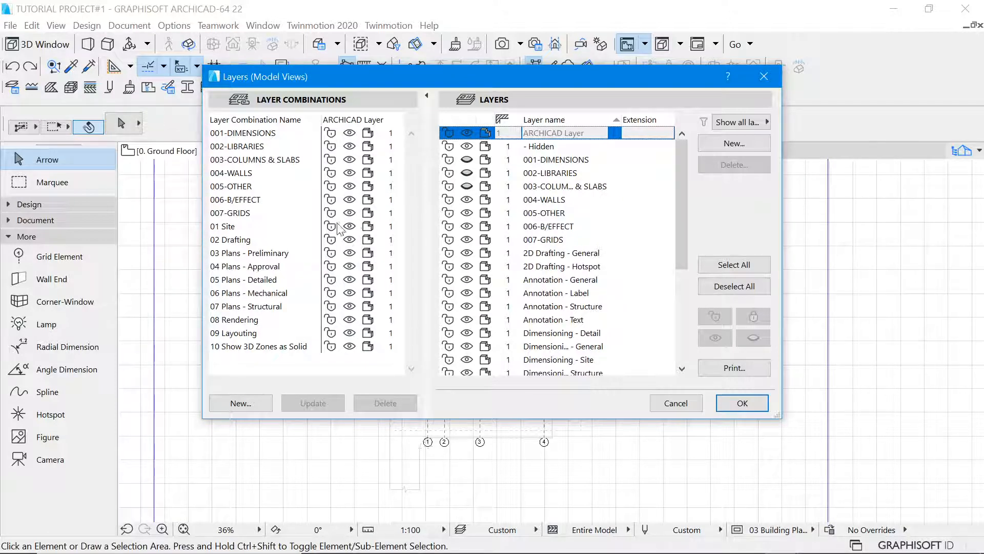
{"action": "left_click", "coordinate": [241, 404]}
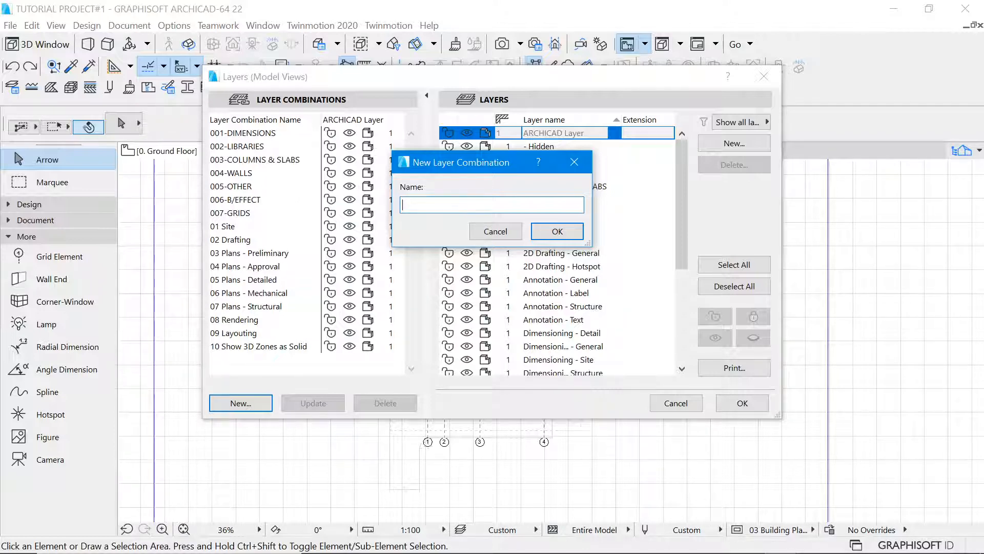
{"action": "type", "text": "008-GRIDS"}
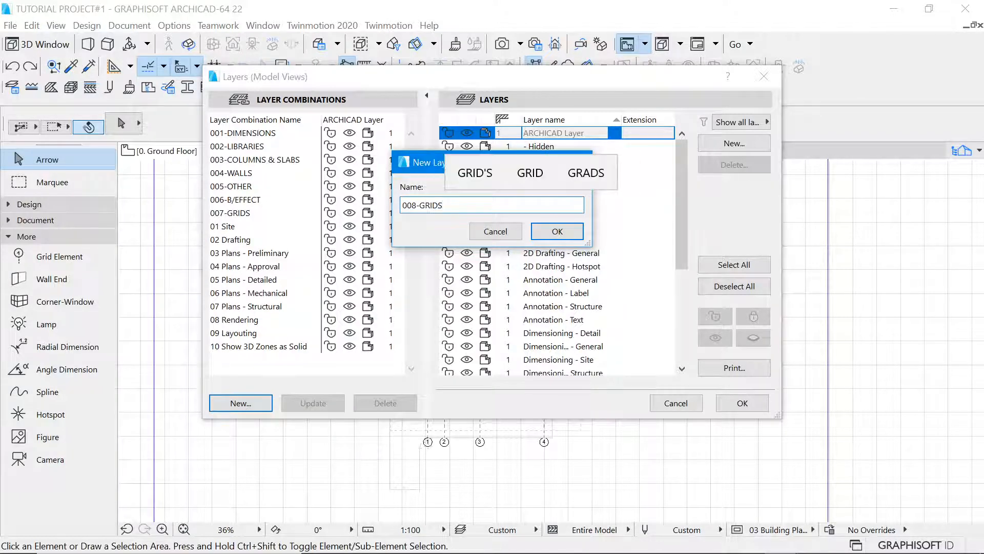
{"action": "left_click_drag", "start_coordinate": [443, 206], "coordinate": [402, 207]}
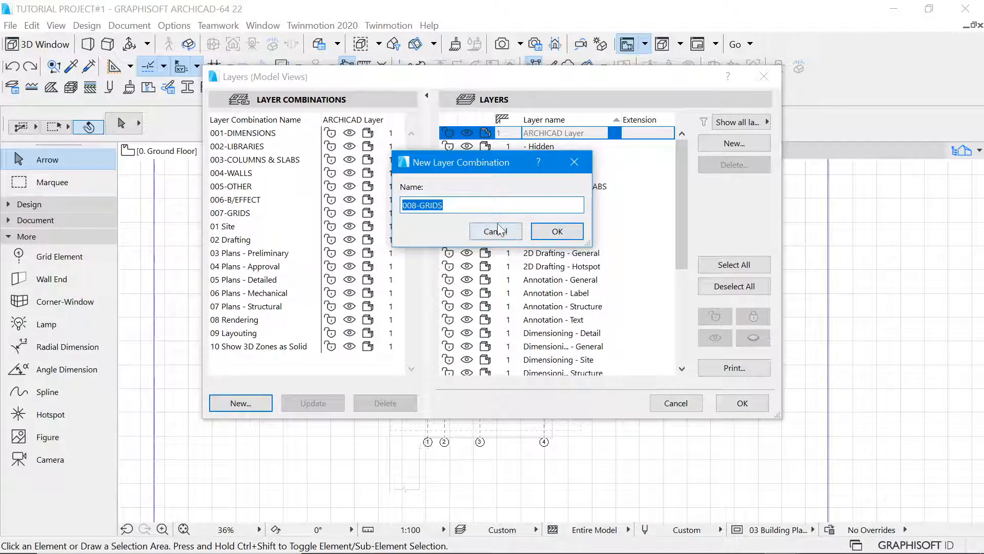
{"action": "right_click", "coordinate": [420, 206]}
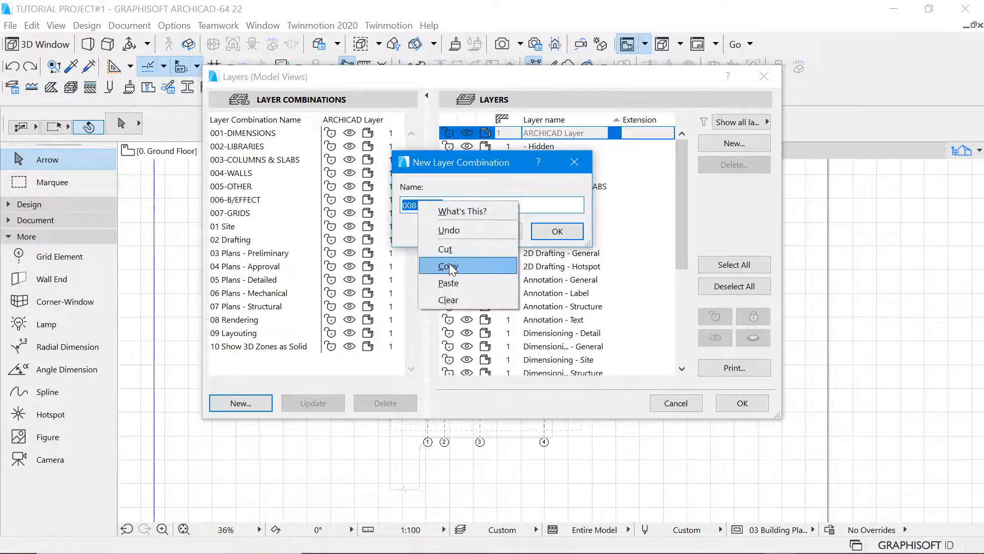
{"action": "left_click", "coordinate": [450, 263]}
{"action": "left_click", "coordinate": [559, 229]}
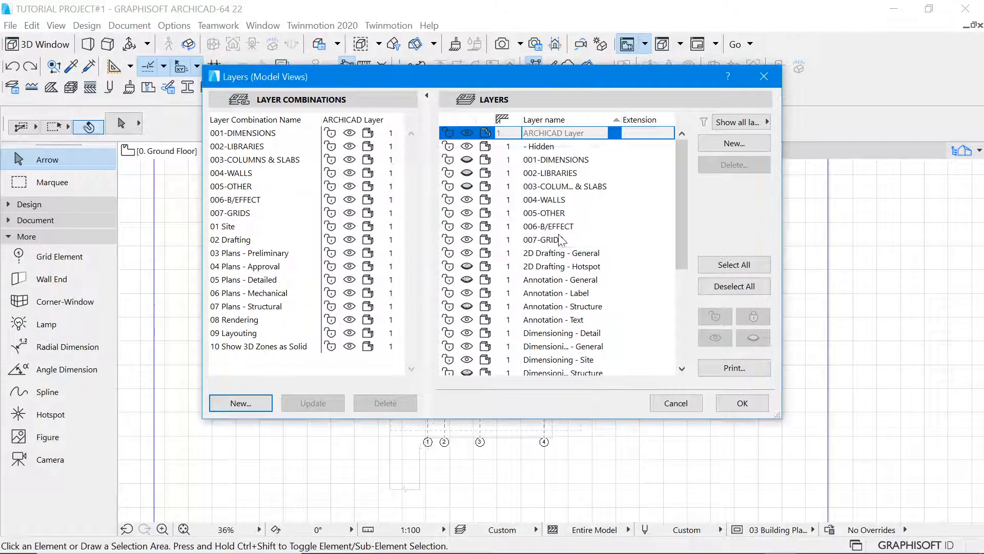
Step: Add a new layer with the copied name 008-GRIDS and apply the layer settings
{"action": "left_click", "coordinate": [731, 146]}
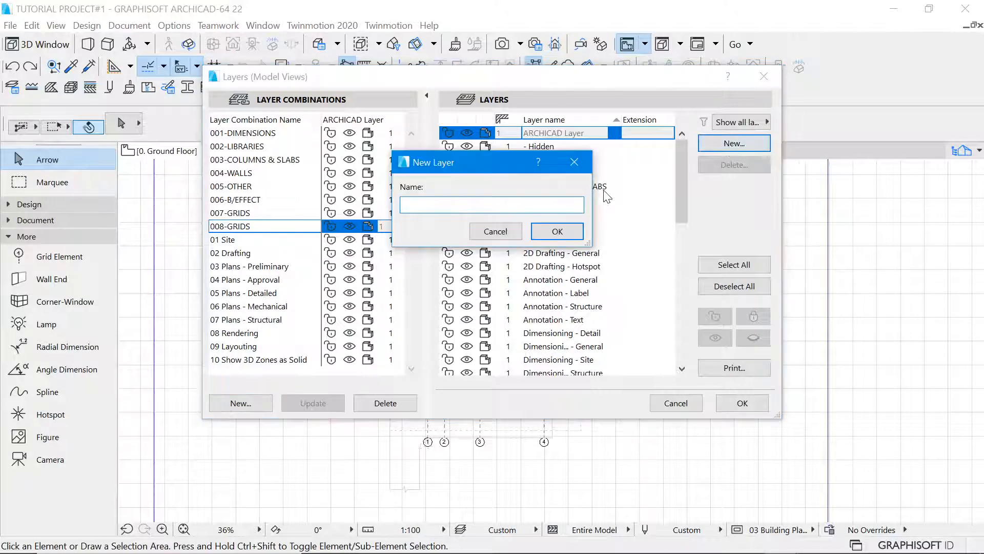
{"action": "key", "text": "ctrl+v"}
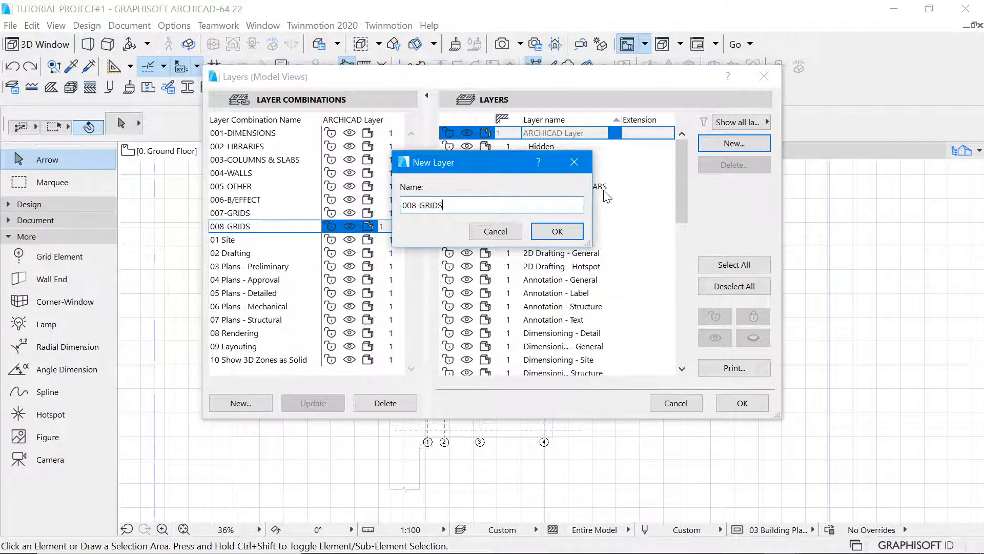
{"action": "left_click", "coordinate": [562, 235]}
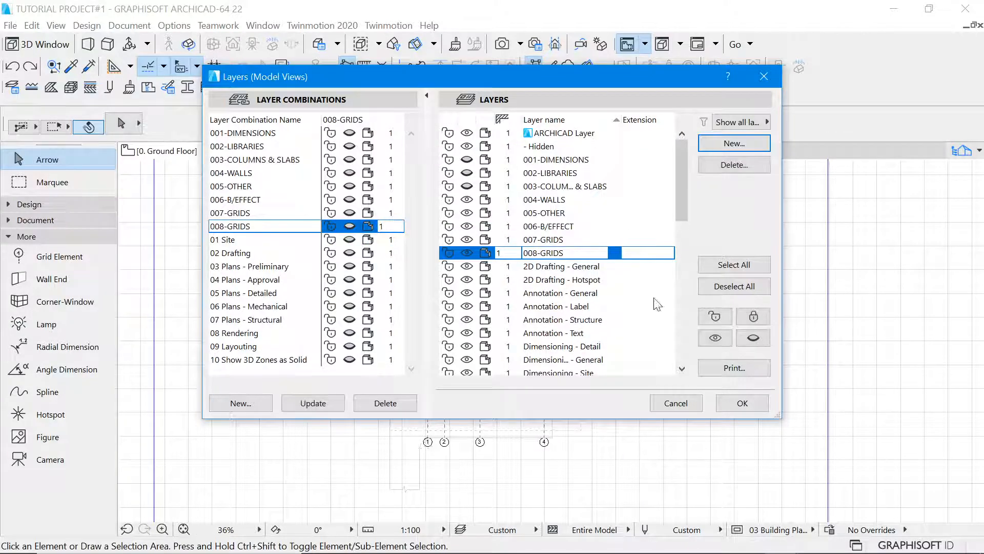
{"action": "left_click", "coordinate": [724, 405]}
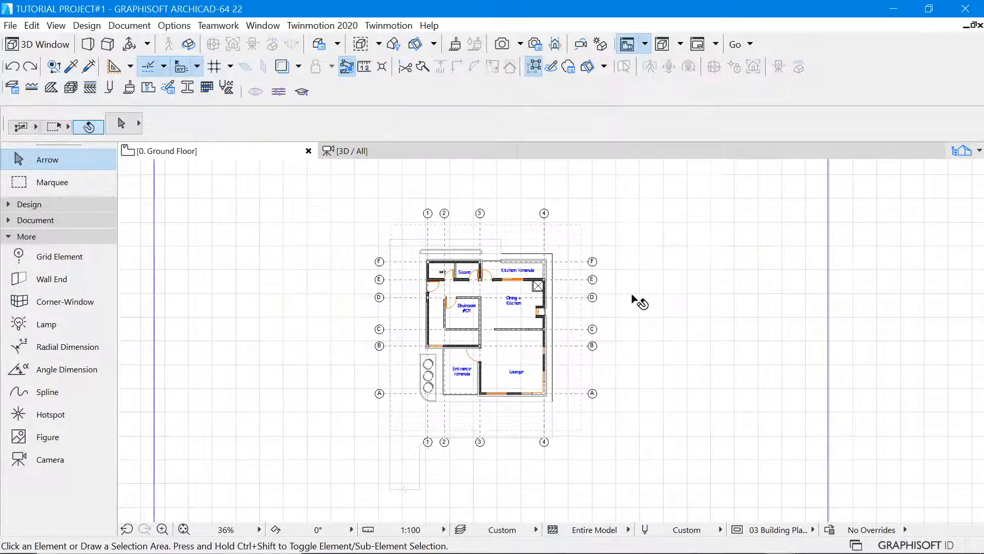
Step: Move grid line 2 from the 005-OTHER layer to the 008-GRIDS layer, leaving nothing selected
{"action": "left_click", "coordinate": [447, 233]}
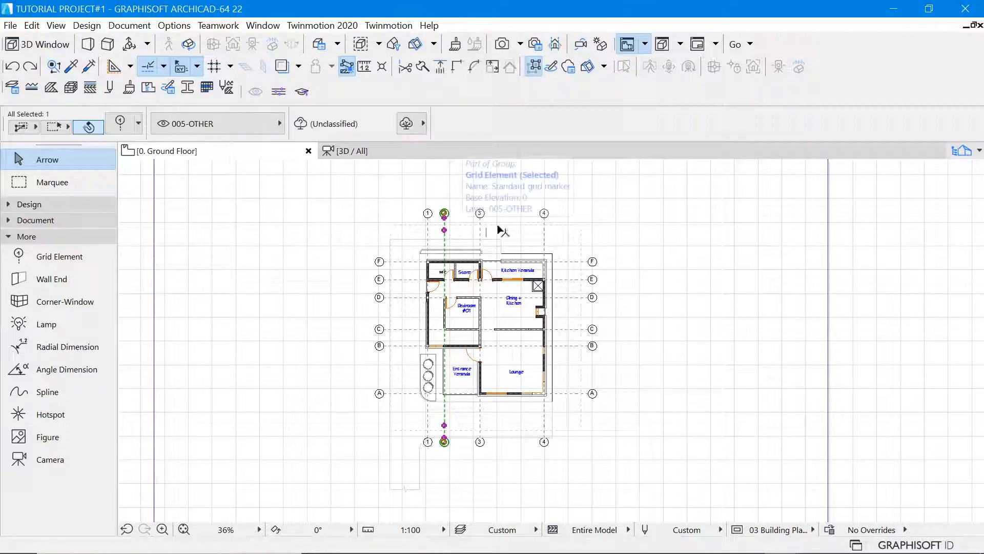
{"action": "left_click", "coordinate": [217, 122]}
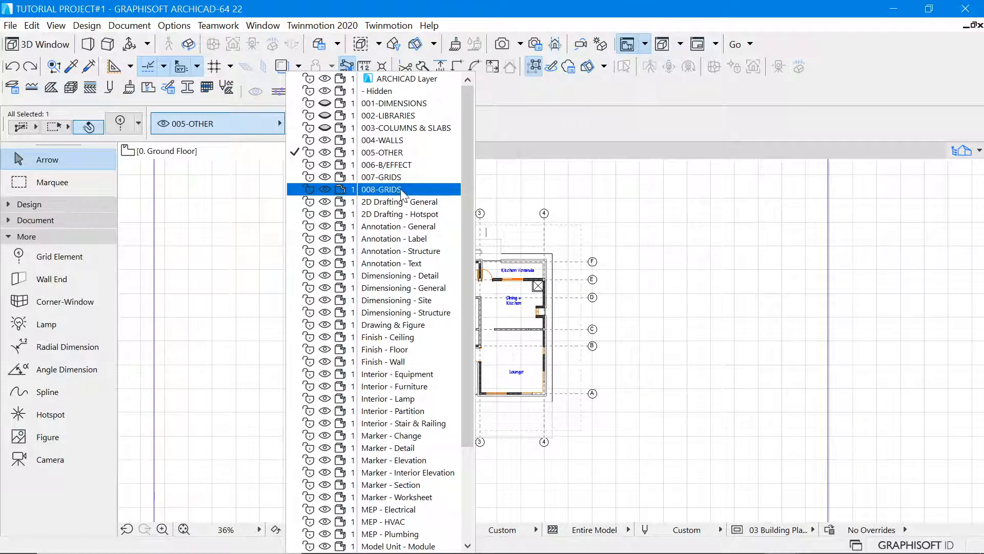
{"action": "left_click", "coordinate": [381, 190]}
{"action": "left_click", "coordinate": [685, 278]}
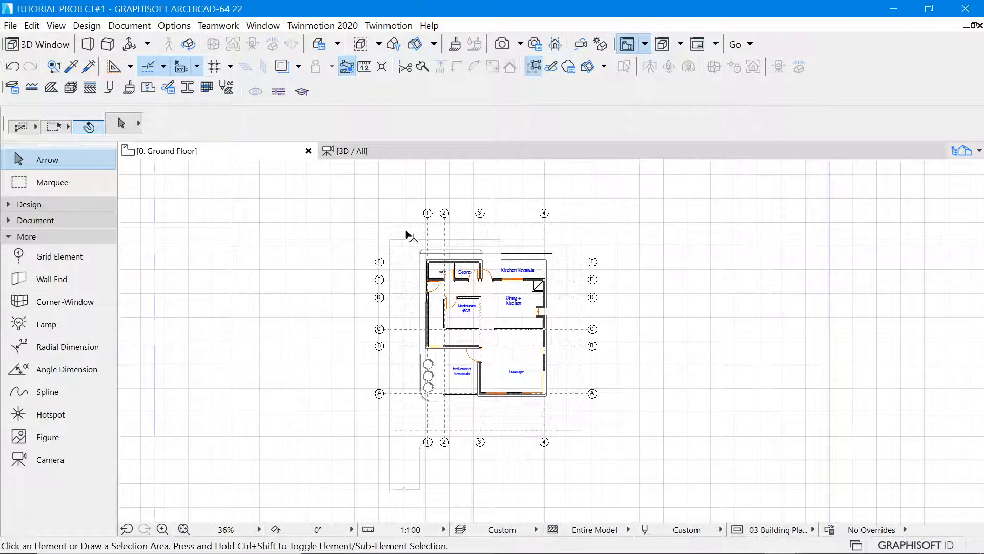
Step: Check the layer assignment of grid lines 1, 2 and 3 one after another
{"action": "left_click", "coordinate": [444, 231]}
{"action": "left_click", "coordinate": [647, 233]}
{"action": "left_click", "coordinate": [444, 233]}
{"action": "left_click", "coordinate": [428, 230]}
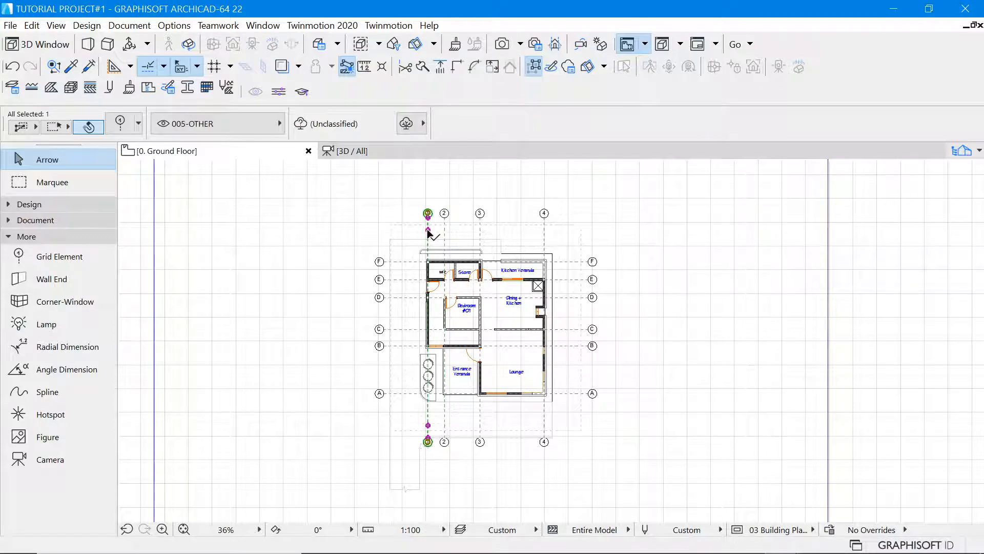
{"action": "left_click", "coordinate": [481, 233]}
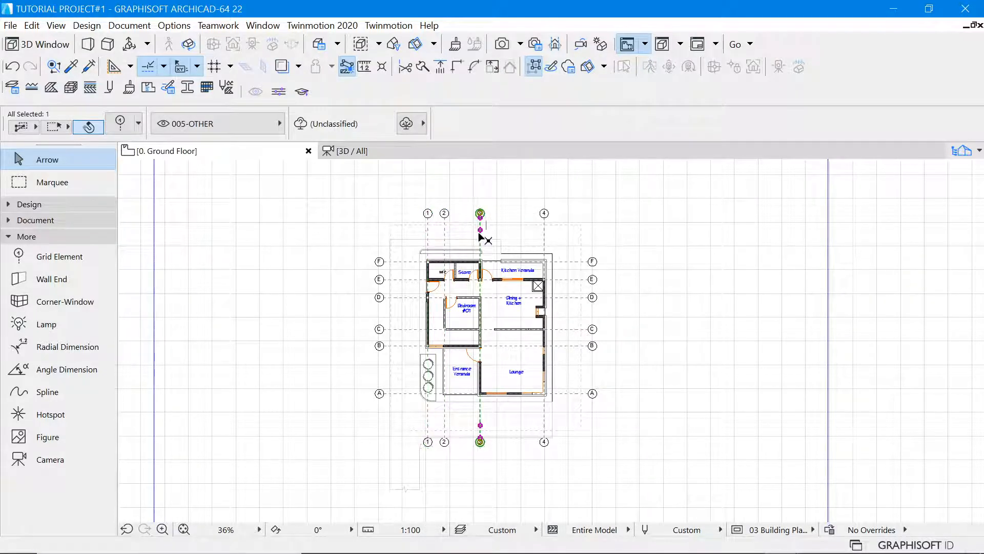
{"action": "left_click", "coordinate": [445, 235]}
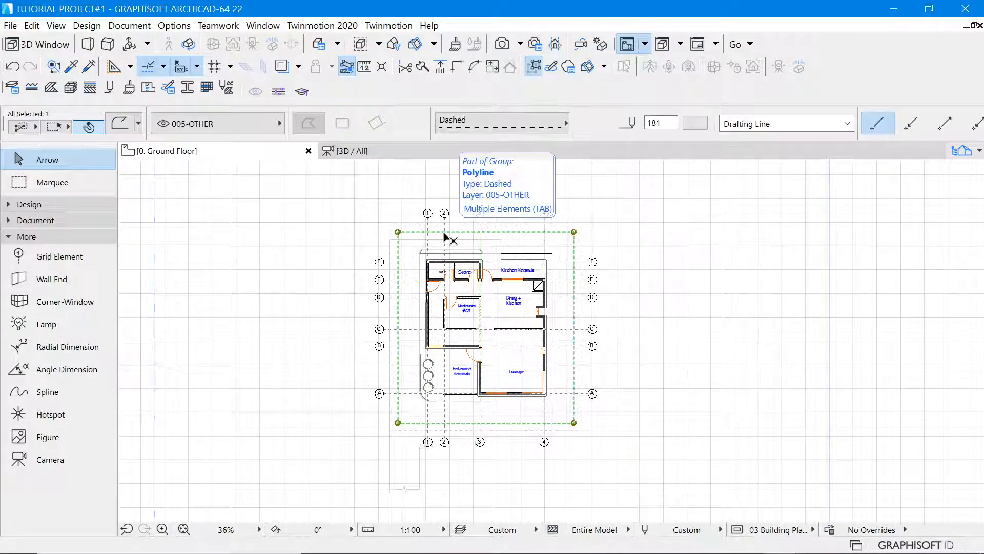
Step: Hide the 008-GRIDS layer by way of grid line 2
{"action": "left_click", "coordinate": [444, 213]}
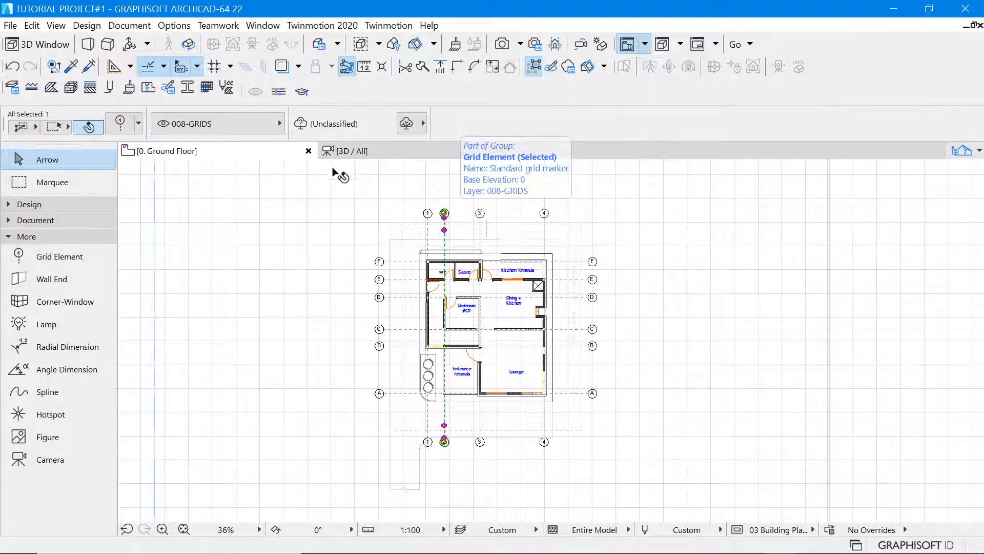
{"action": "right_click", "coordinate": [708, 209]}
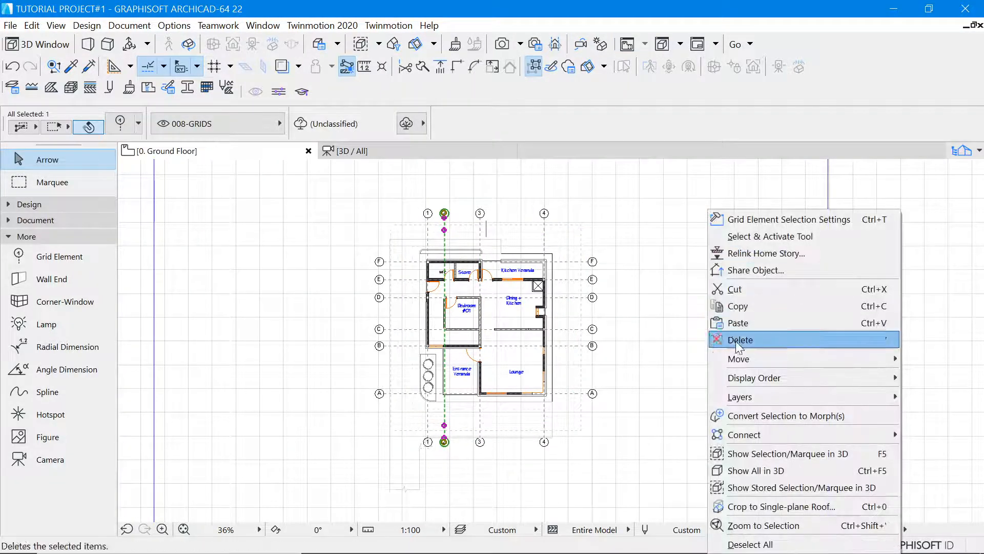
{"action": "mouse_move", "coordinate": [738, 396]}
{"action": "left_click", "coordinate": [665, 414]}
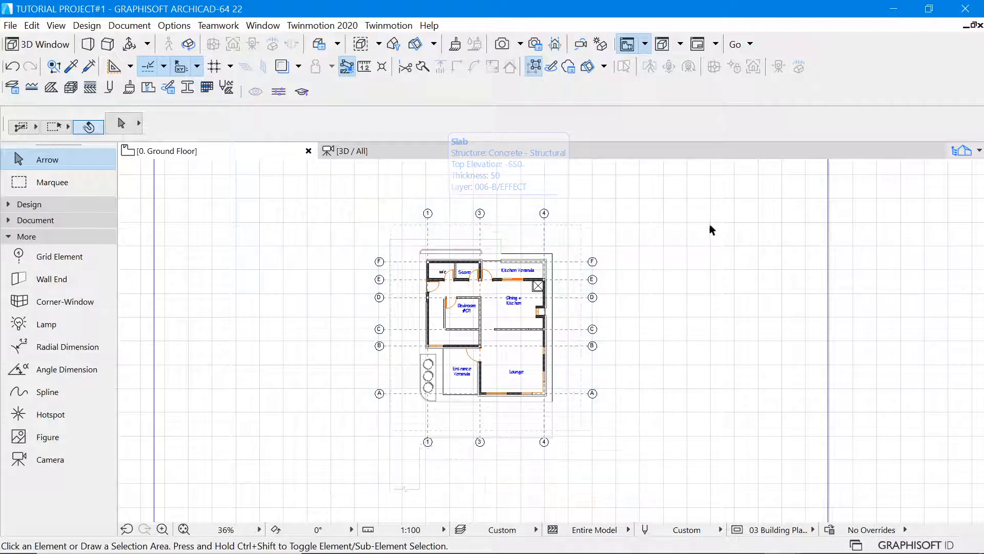
Step: Select all remaining grid elements together and move them to the 008-GRIDS layer
{"action": "left_click", "coordinate": [544, 217]}
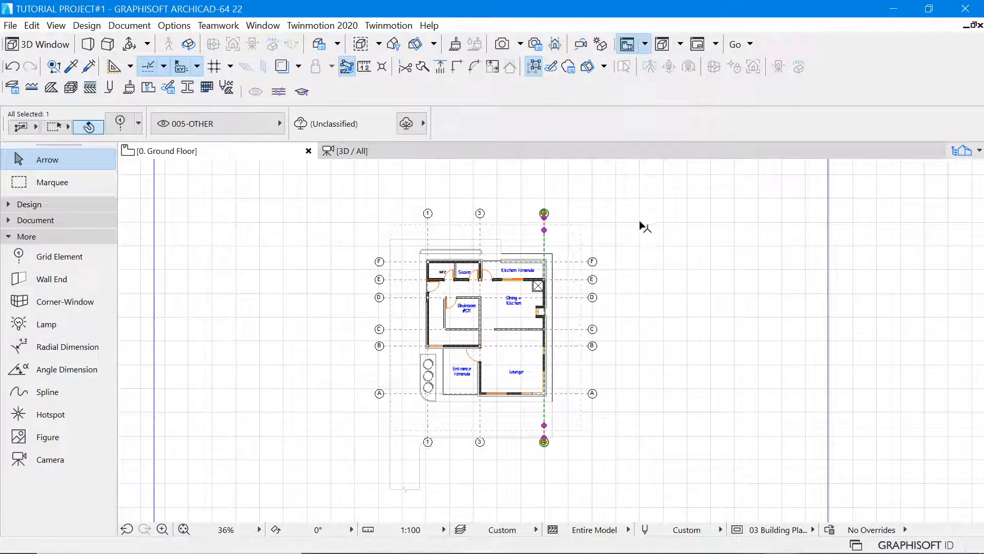
{"action": "left_click", "coordinate": [64, 262]}
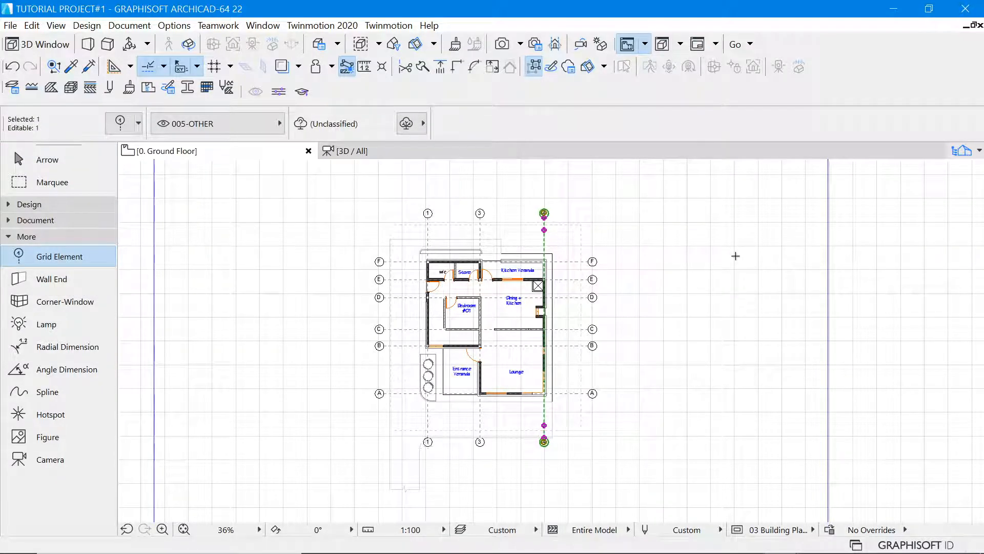
{"action": "key", "text": "ctrl+a"}
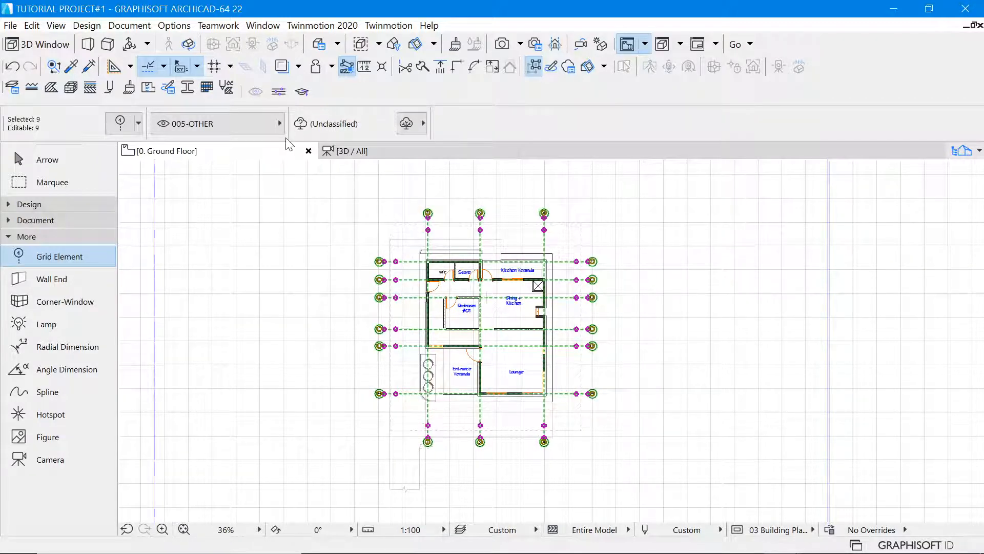
{"action": "left_click", "coordinate": [230, 124]}
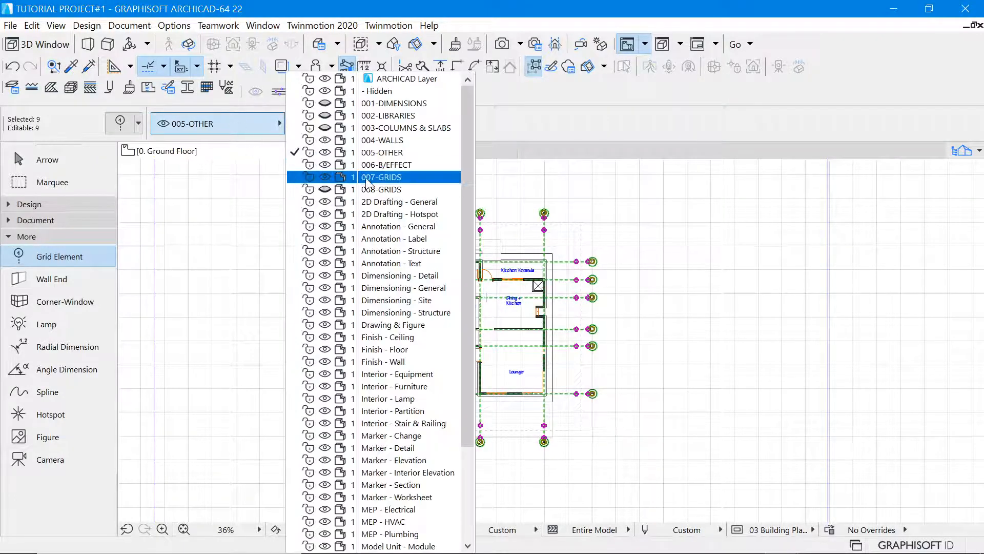
{"action": "left_click", "coordinate": [401, 188]}
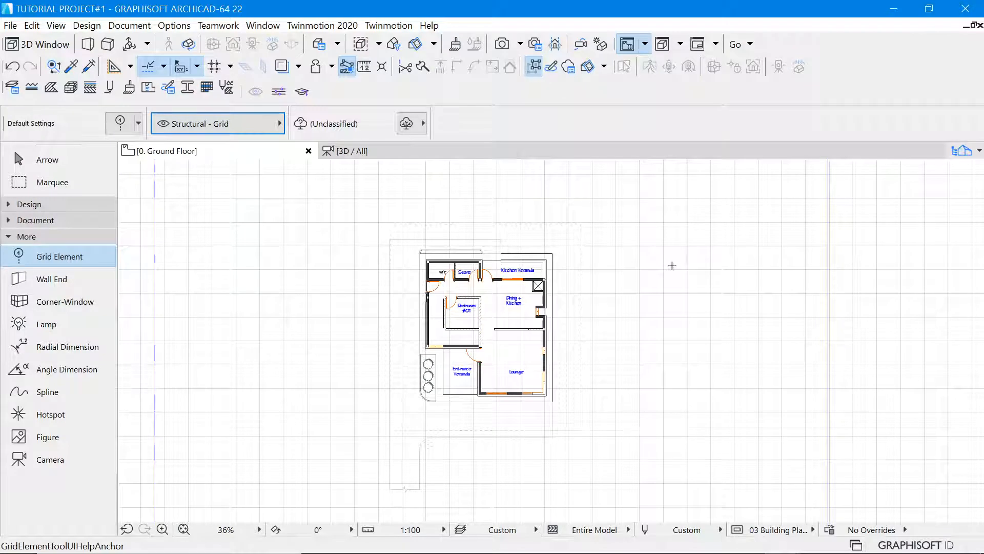
Step: Select all the elements still displayed on the ground floor plan and hide their layers
{"action": "left_click", "coordinate": [129, 25]}
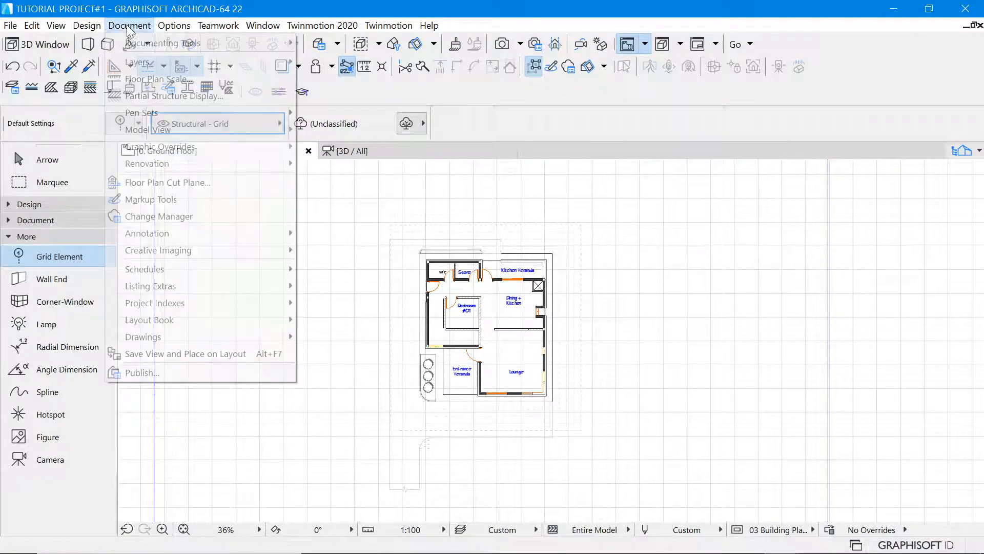
{"action": "left_click", "coordinate": [626, 242]}
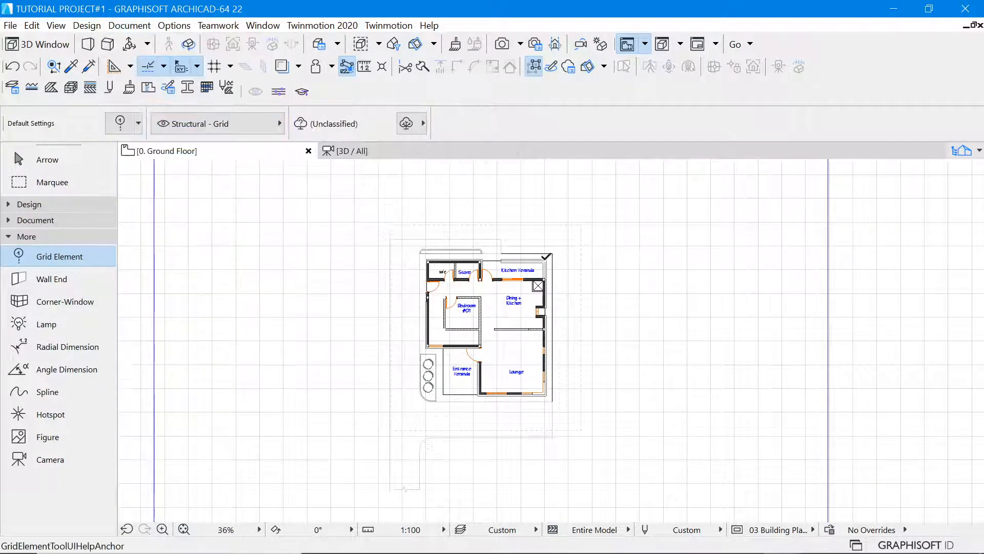
{"action": "left_click", "coordinate": [101, 165]}
{"action": "left_click", "coordinate": [618, 236]}
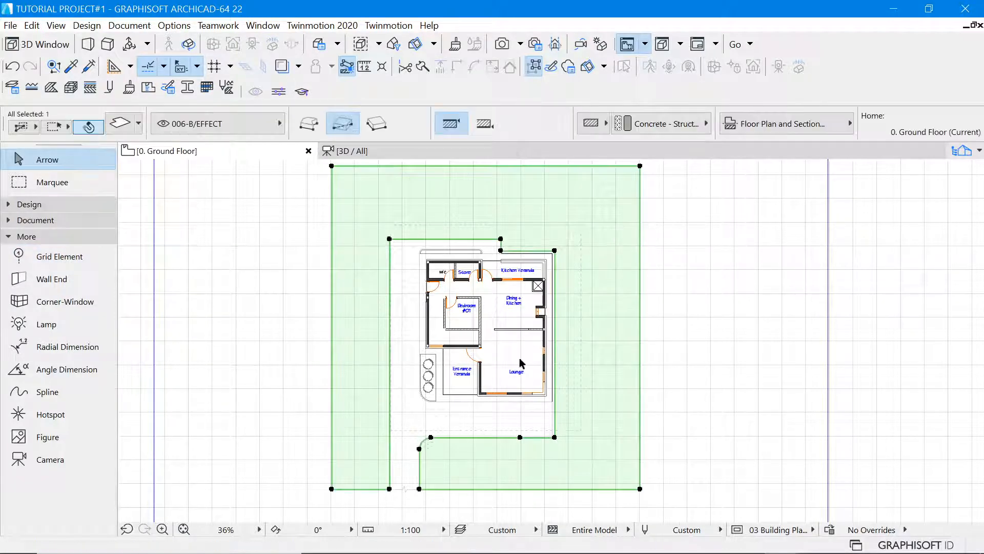
{"action": "left_click_drag", "start_coordinate": [736, 209], "coordinate": [361, 489]}
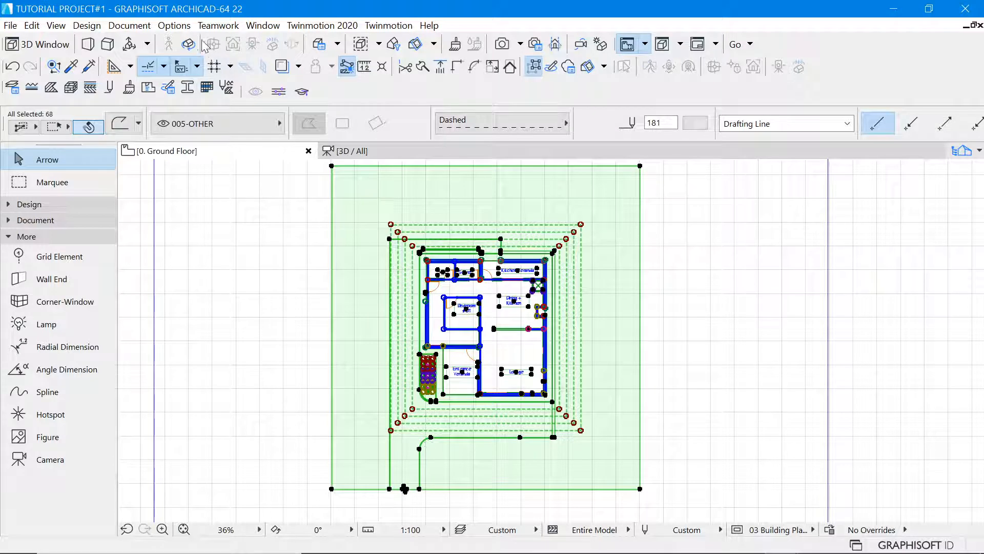
{"action": "right_click", "coordinate": [759, 231]}
{"action": "mouse_move", "coordinate": [800, 400]}
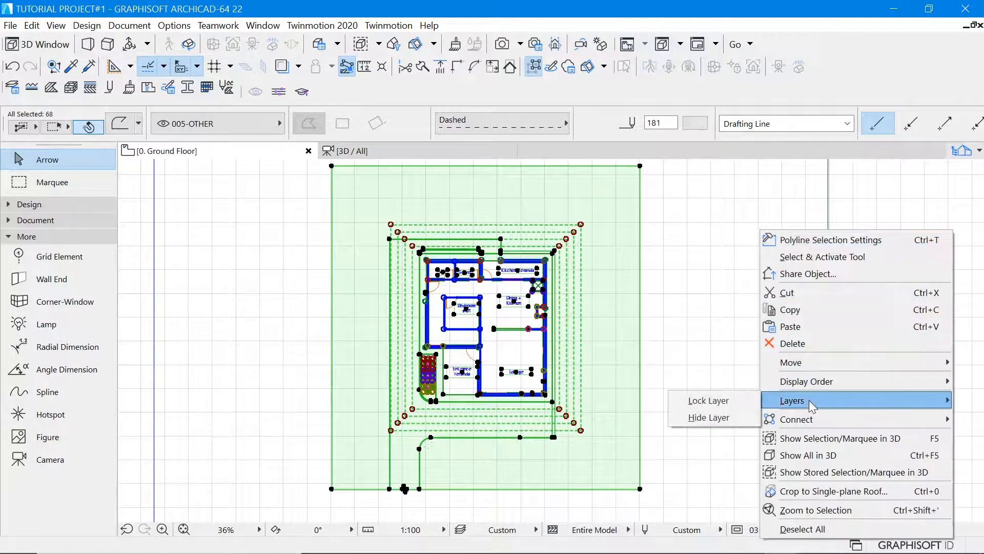
{"action": "left_click", "coordinate": [728, 415]}
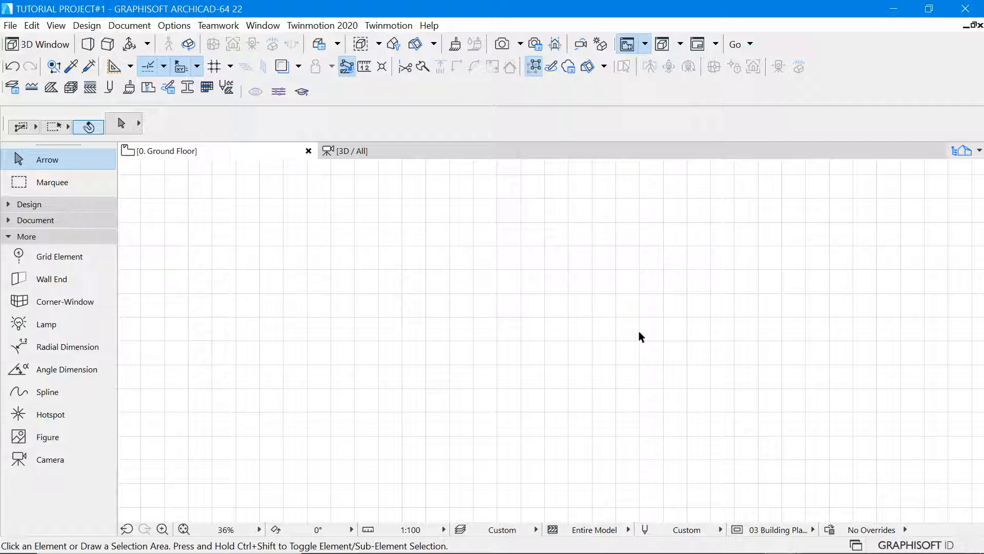
Step: Show all layers on the ground floor plan again
{"action": "left_click", "coordinate": [130, 25]}
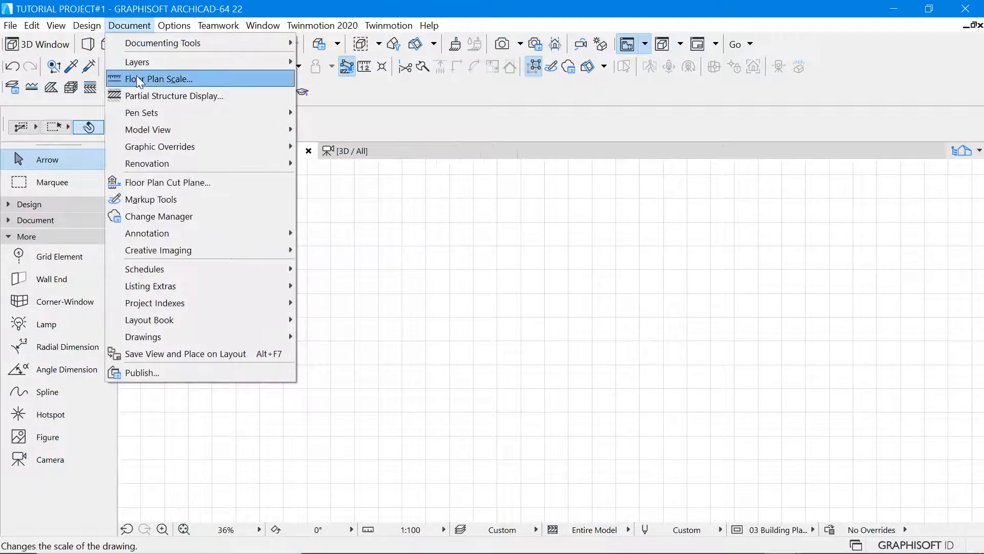
{"action": "mouse_move", "coordinate": [165, 62]}
{"action": "left_click", "coordinate": [366, 77]}
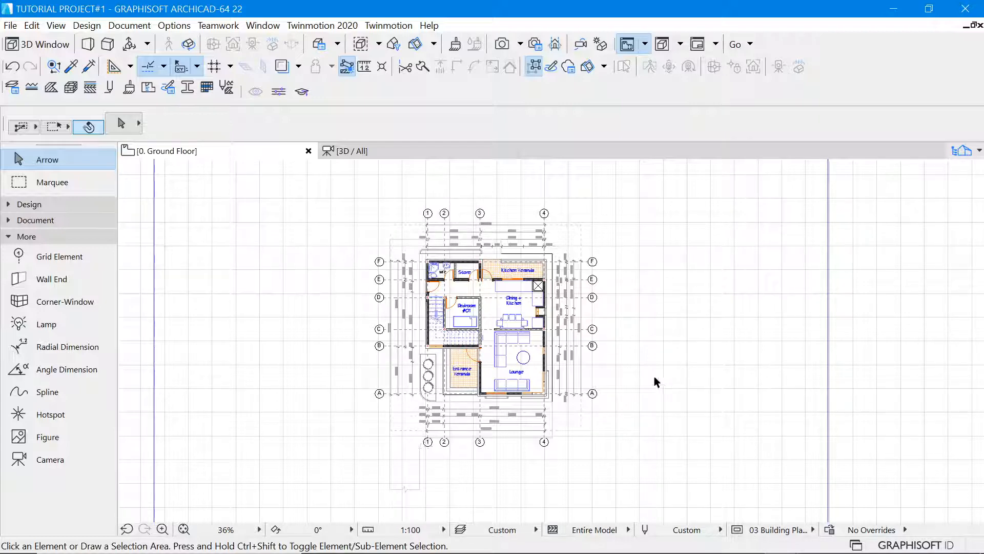
Step: Hide all layers together in the model view layer settings, then make only the 006-B/EFFECT layer visible
{"action": "left_click", "coordinate": [129, 25]}
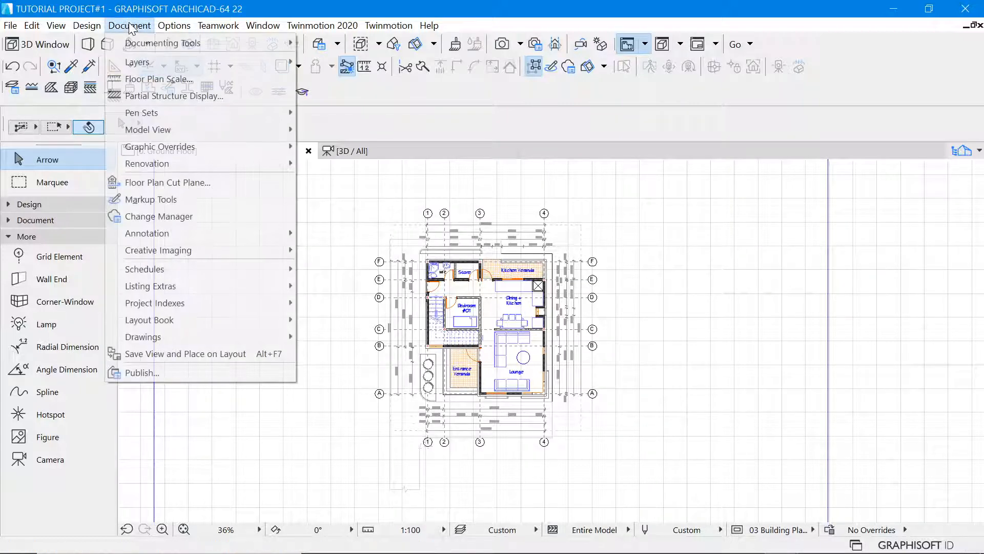
{"action": "mouse_move", "coordinate": [165, 61]}
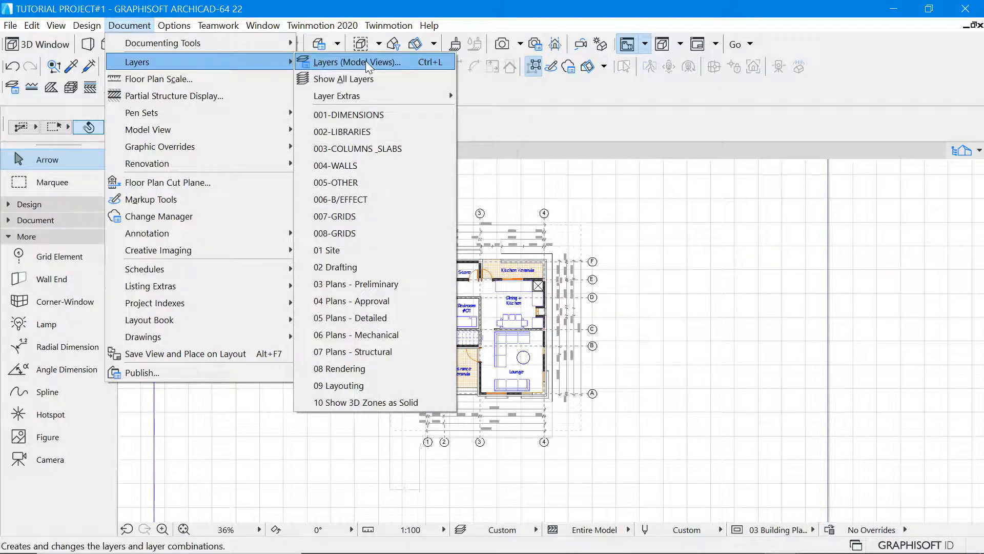
{"action": "left_click", "coordinate": [365, 60]}
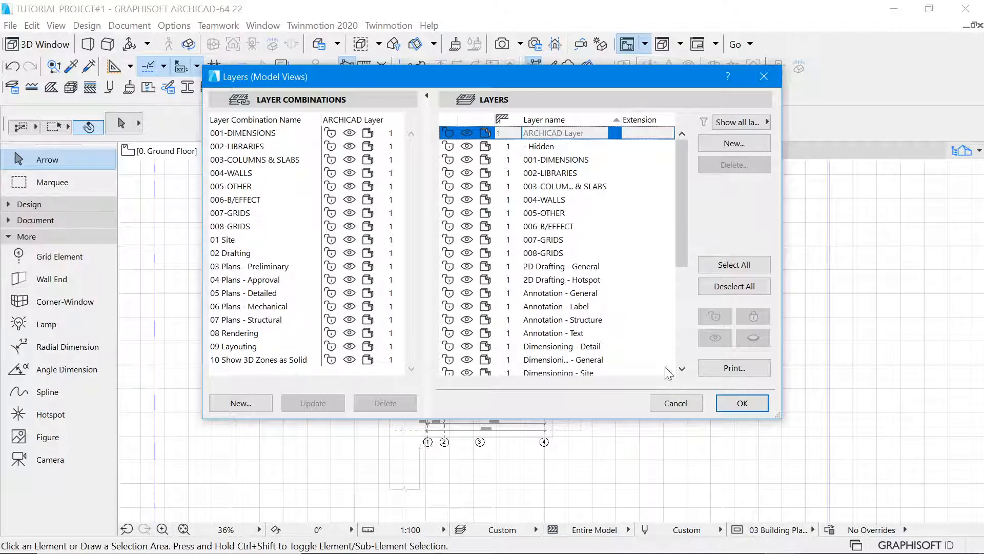
{"action": "left_click", "coordinate": [734, 265]}
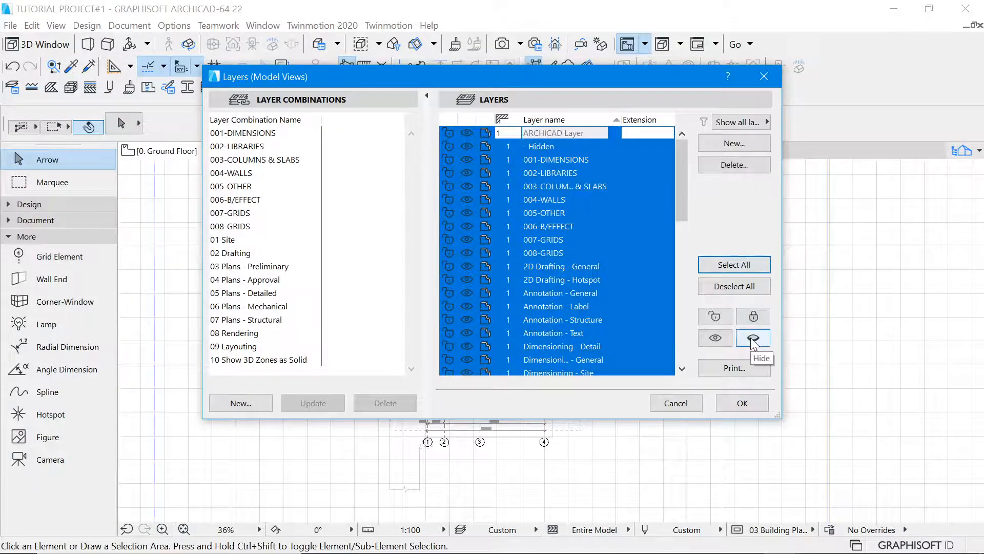
{"action": "left_click", "coordinate": [752, 338]}
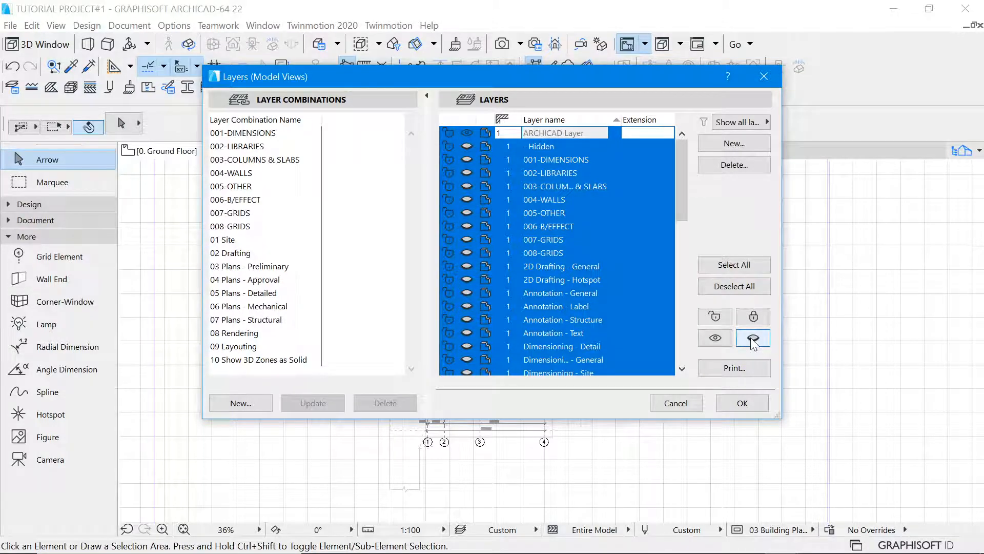
{"action": "left_click", "coordinate": [722, 288]}
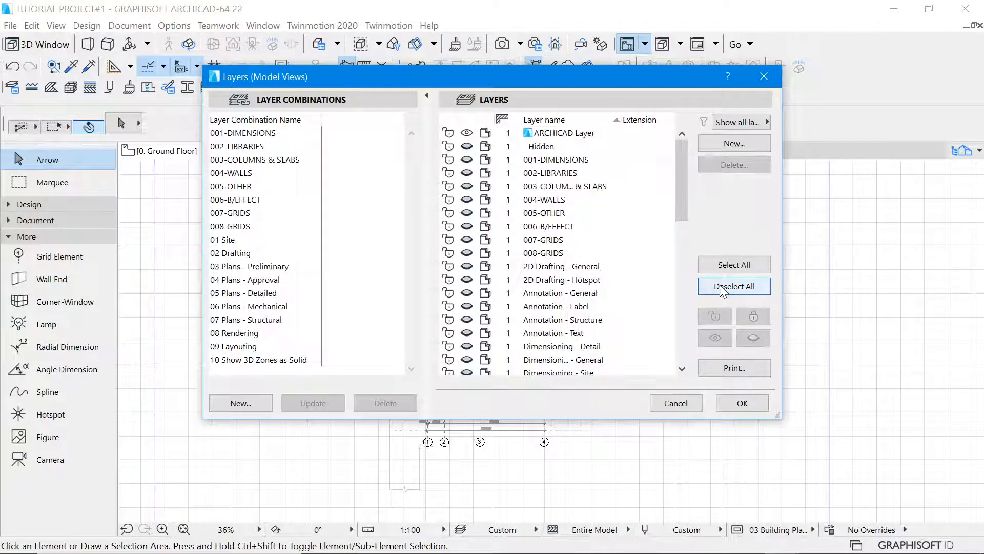
{"action": "left_click", "coordinate": [469, 226]}
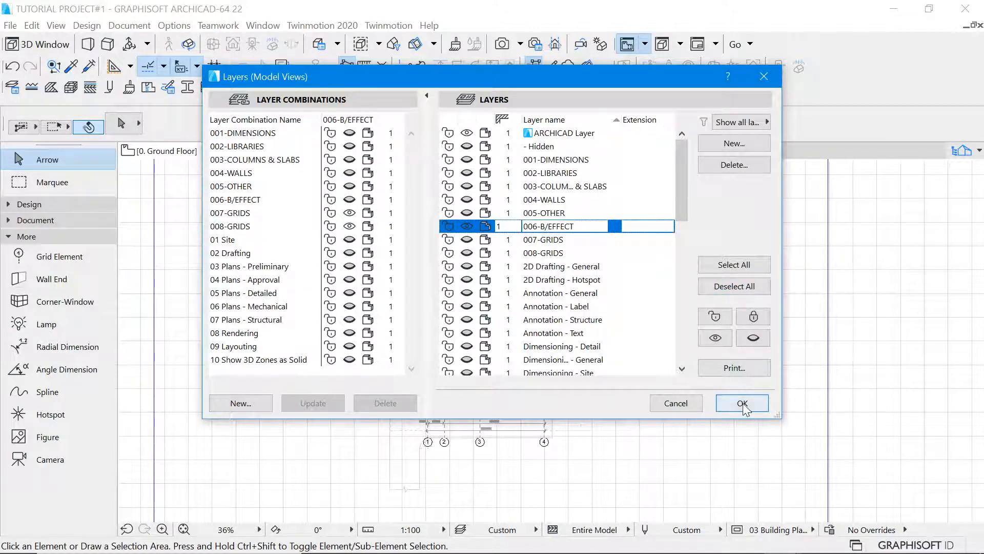
{"action": "left_click", "coordinate": [742, 403]}
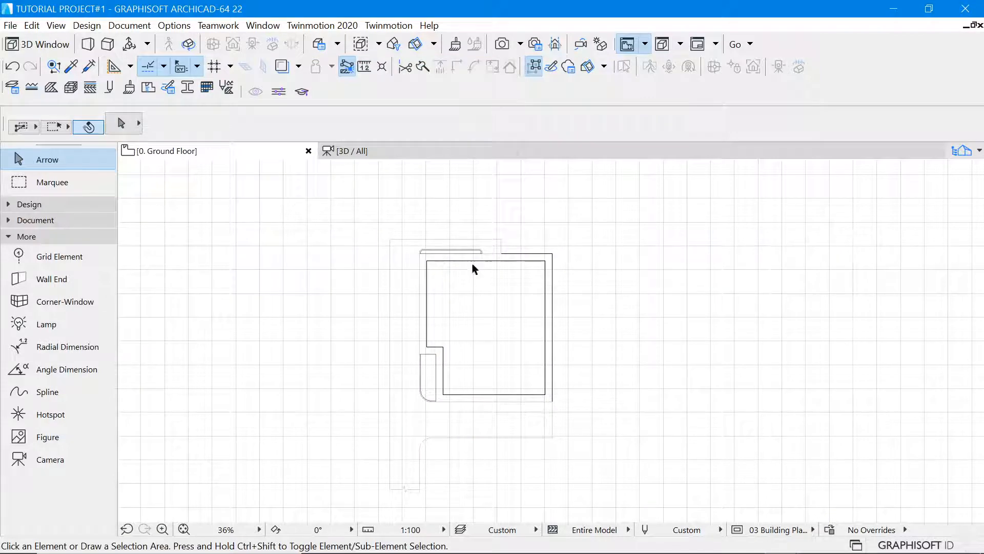
Step: Examine which elements the 006-B/EFFECT layer holds by selecting individual slabs and then everything displayed on the plan
{"action": "left_click", "coordinate": [418, 257]}
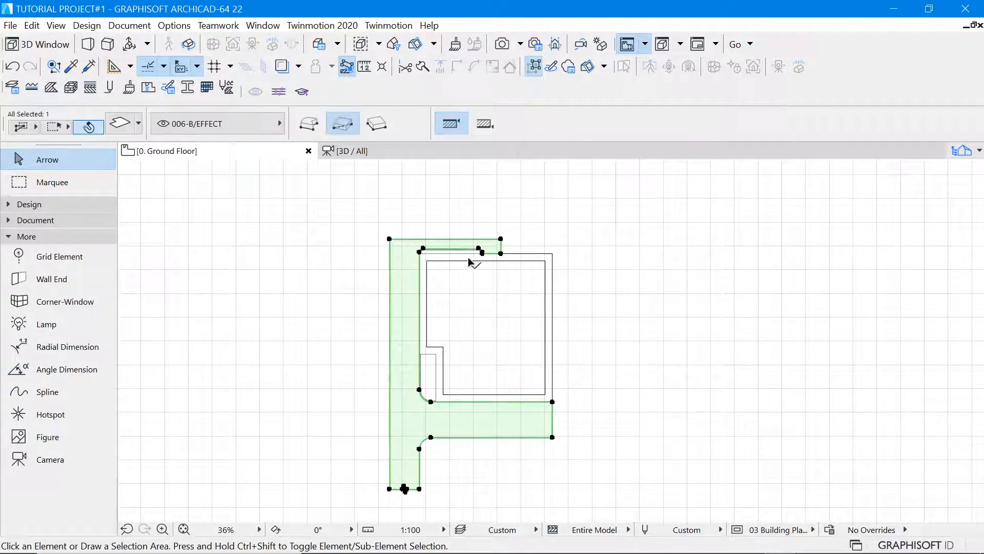
{"action": "left_click", "coordinate": [559, 263]}
{"action": "left_click", "coordinate": [684, 278]}
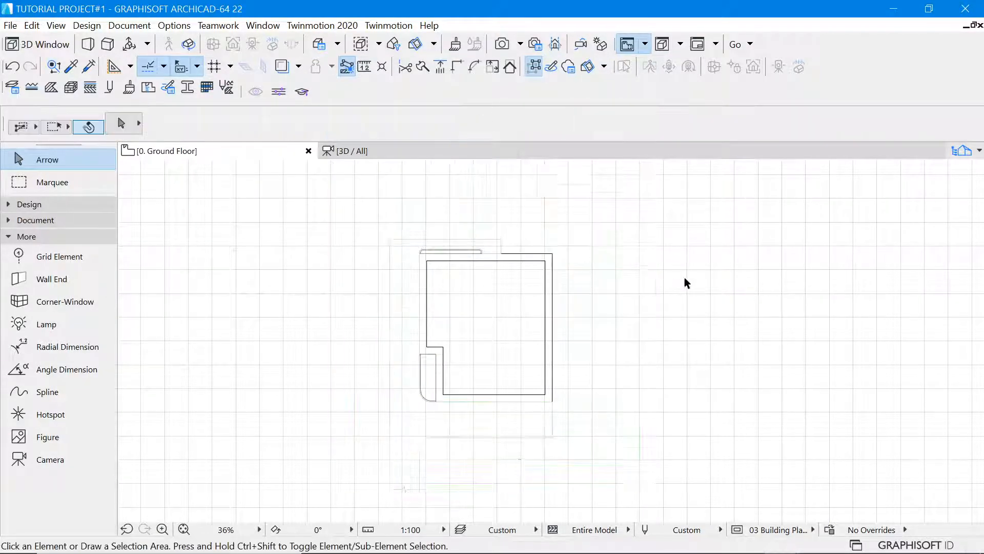
{"action": "scroll", "coordinate": [500, 263], "scroll_direction": "down", "scroll_amount": 4}
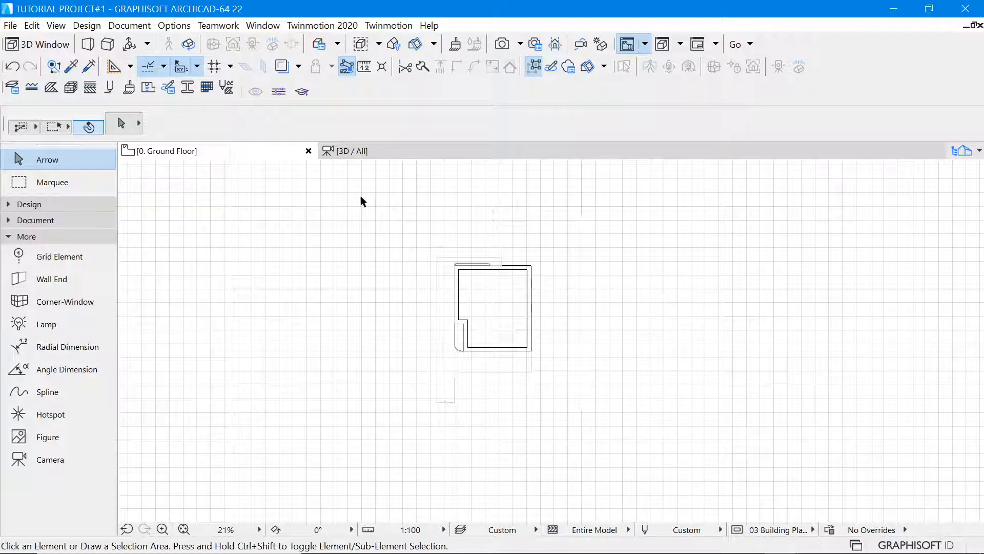
{"action": "left_click_drag", "start_coordinate": [361, 195], "coordinate": [700, 425]}
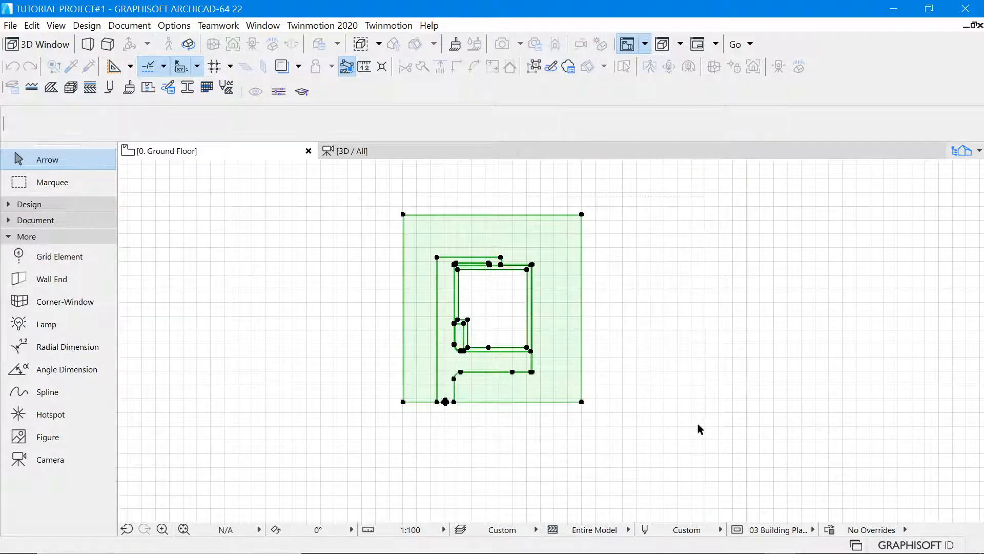
{"action": "key", "text": "Delete"}
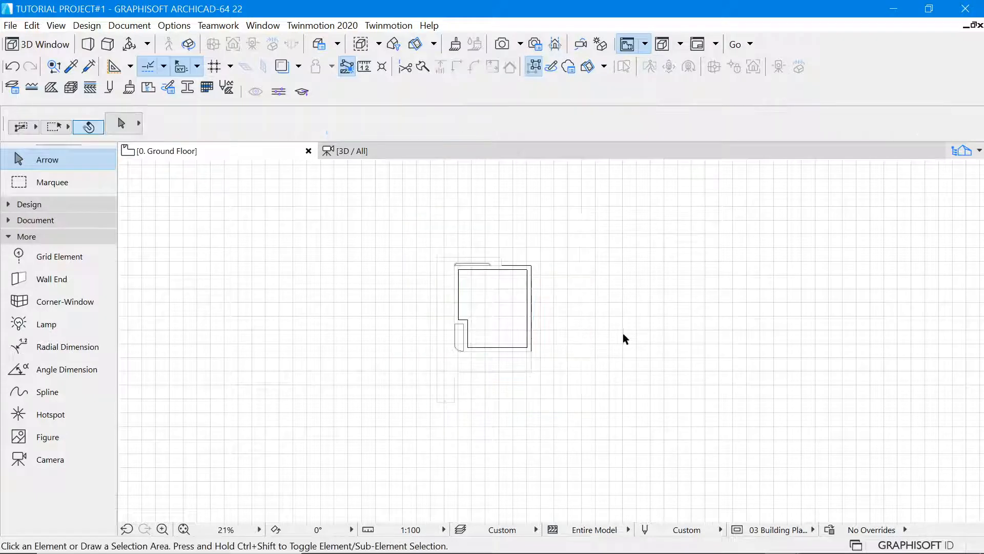
{"action": "left_click_drag", "start_coordinate": [310, 194], "coordinate": [682, 433]}
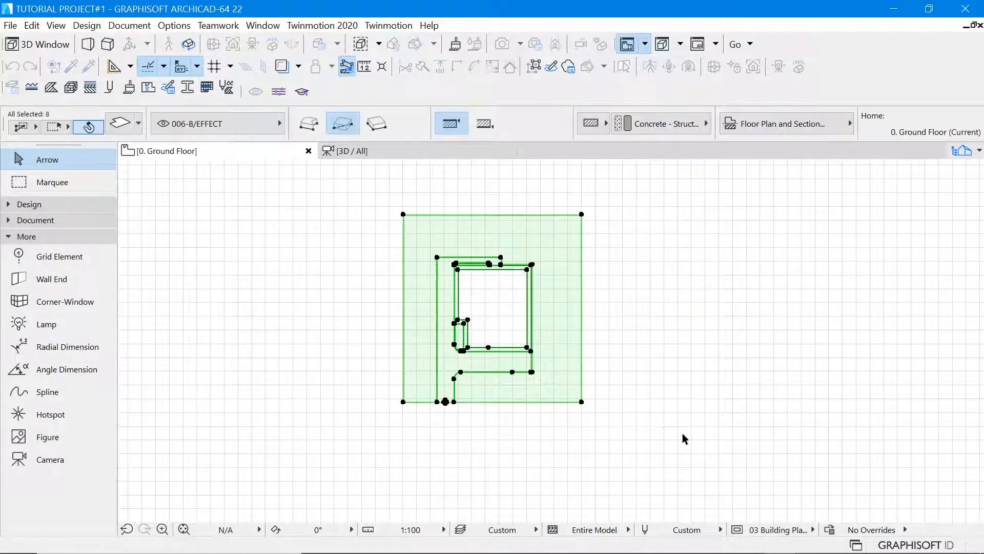
{"action": "key", "text": "Delete"}
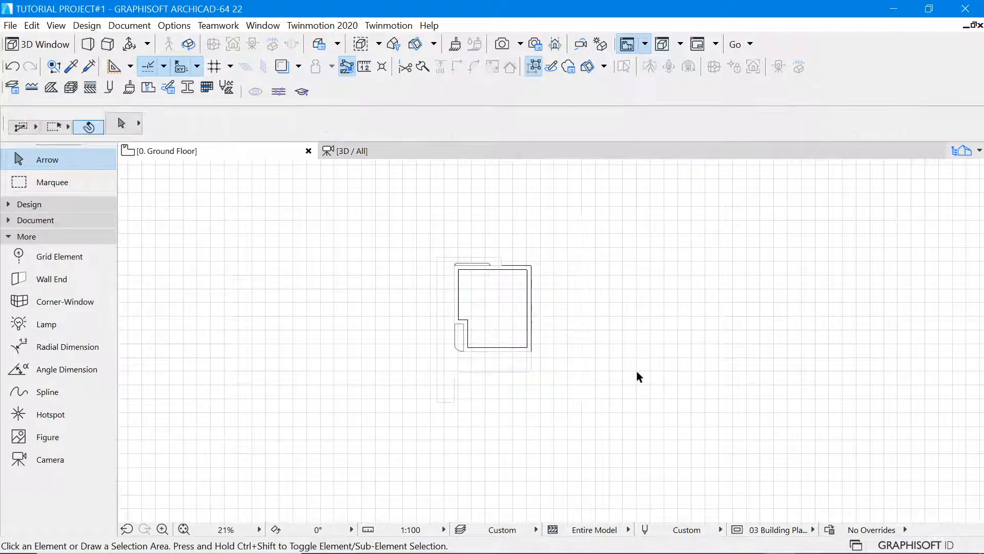
Step: Select all the displayed 006-B/EFFECT slabs and turn on cover fills in their floor plan settings
{"action": "mouse_move", "coordinate": [329, 190]}
{"action": "left_mouse_down"}
{"action": "mouse_move", "coordinate": [551, 397]}
{"action": "mouse_move", "coordinate": [634, 408]}
{"action": "left_mouse_up"}
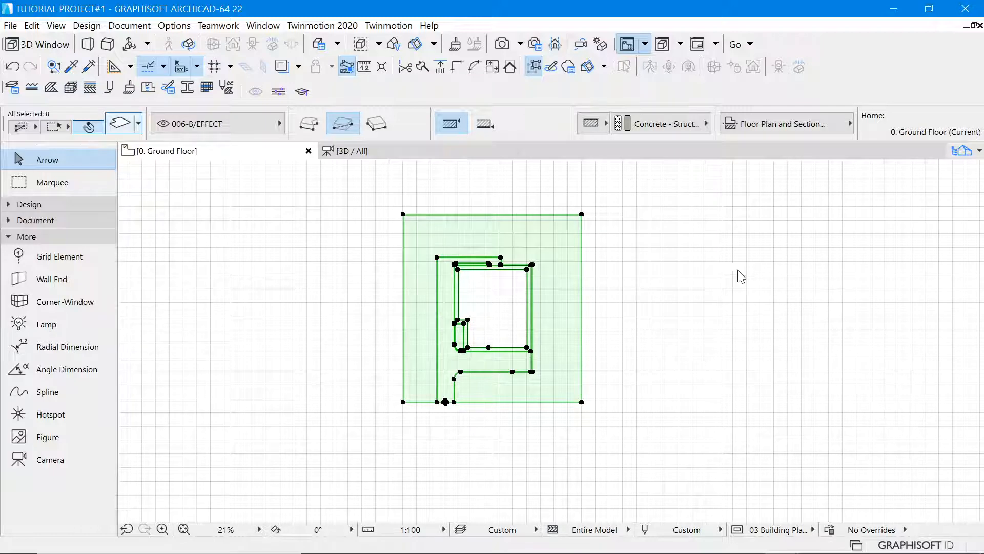
{"action": "key", "text": "ctrl+t"}
{"action": "scroll", "coordinate": [723, 353], "scroll_direction": "down", "scroll_amount": 3}
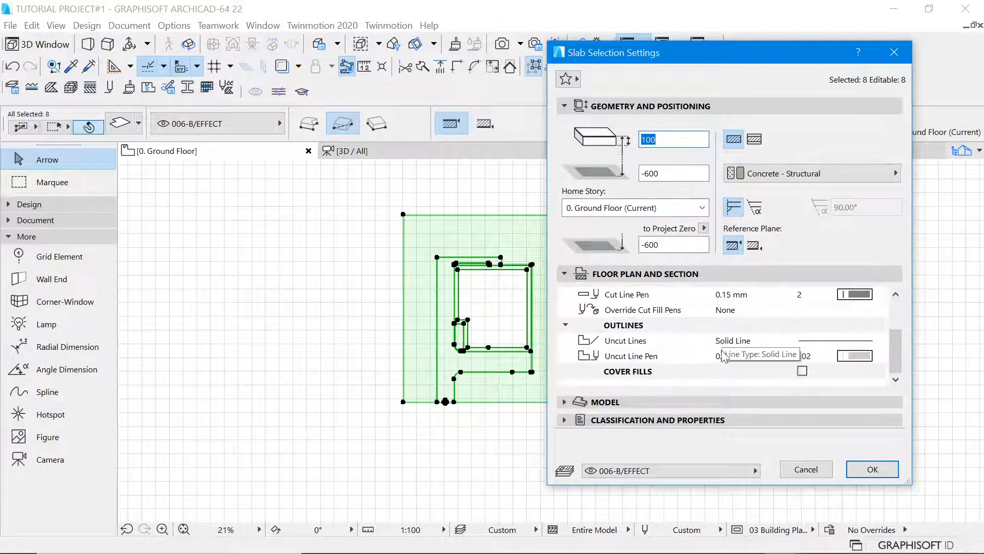
{"action": "left_click", "coordinate": [802, 371]}
{"action": "left_click", "coordinate": [871, 468]}
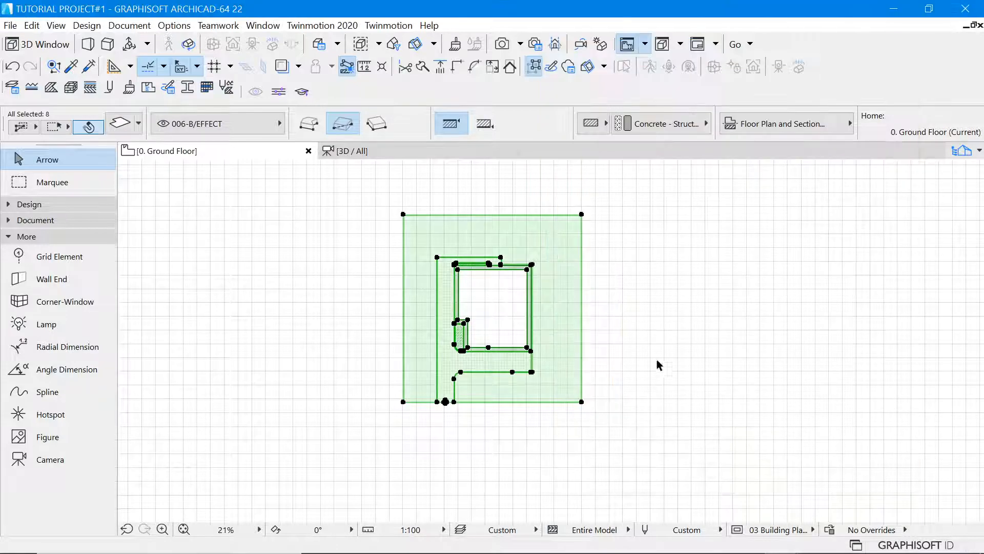
{"action": "left_click", "coordinate": [650, 343]}
{"action": "scroll", "coordinate": [536, 282], "scroll_direction": "up", "scroll_amount": 5}
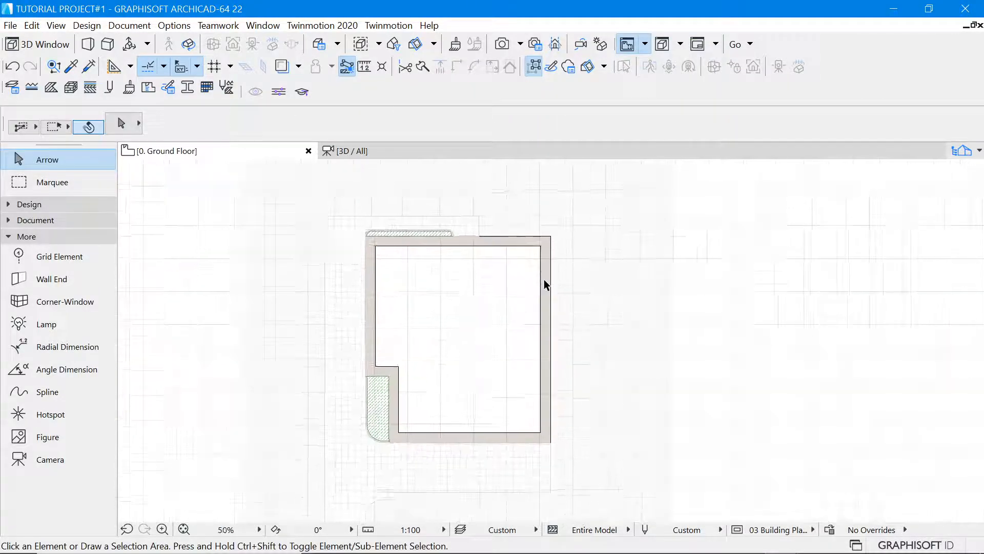
{"action": "scroll", "coordinate": [564, 292], "scroll_direction": "down", "scroll_amount": 3}
{"action": "scroll", "coordinate": [544, 371], "scroll_direction": "up", "scroll_amount": 2}
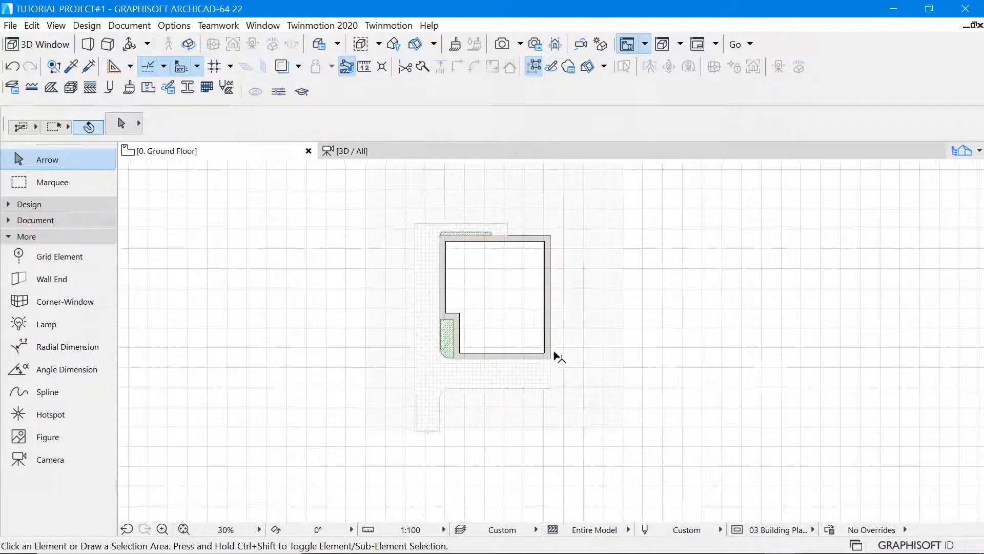
Step: Show all layers again so the full ground floor plan displays together with the filled slabs
{"action": "left_click", "coordinate": [594, 330]}
{"action": "left_click", "coordinate": [673, 313]}
{"action": "left_click", "coordinate": [130, 26]}
{"action": "mouse_move", "coordinate": [143, 62]}
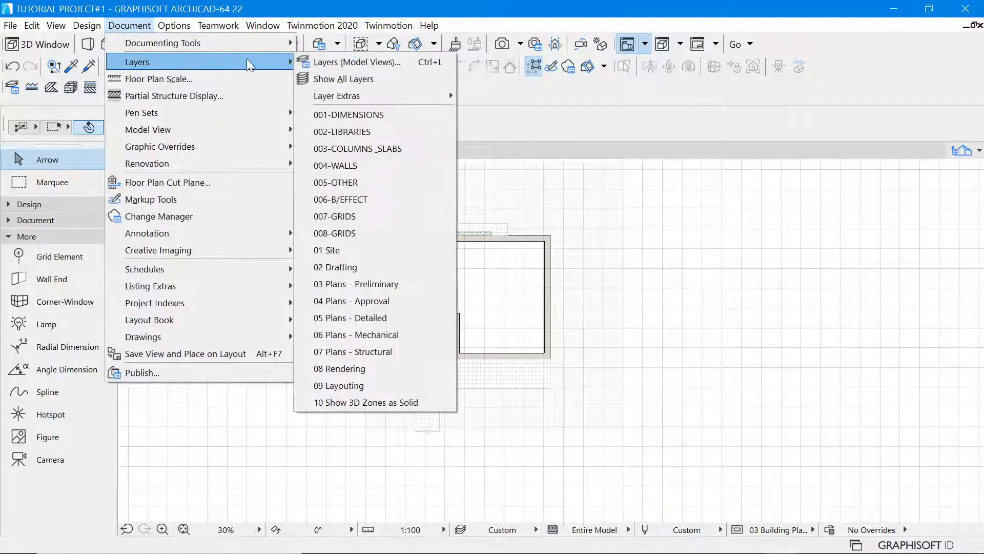
{"action": "left_click", "coordinate": [343, 78]}
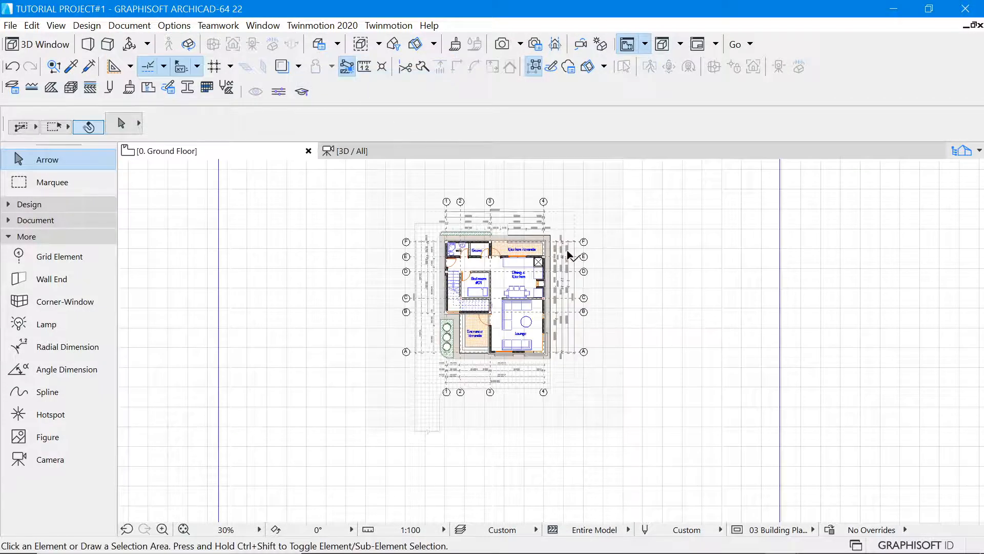
{"action": "scroll", "coordinate": [498, 285], "scroll_direction": "up", "scroll_amount": 3}
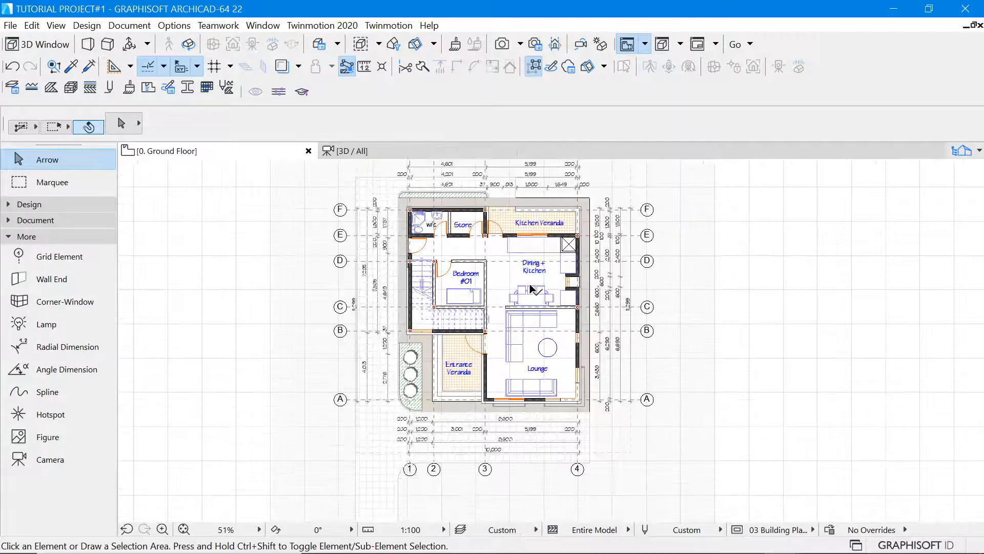
{"action": "scroll", "coordinate": [625, 323], "scroll_direction": "down", "scroll_amount": 2}
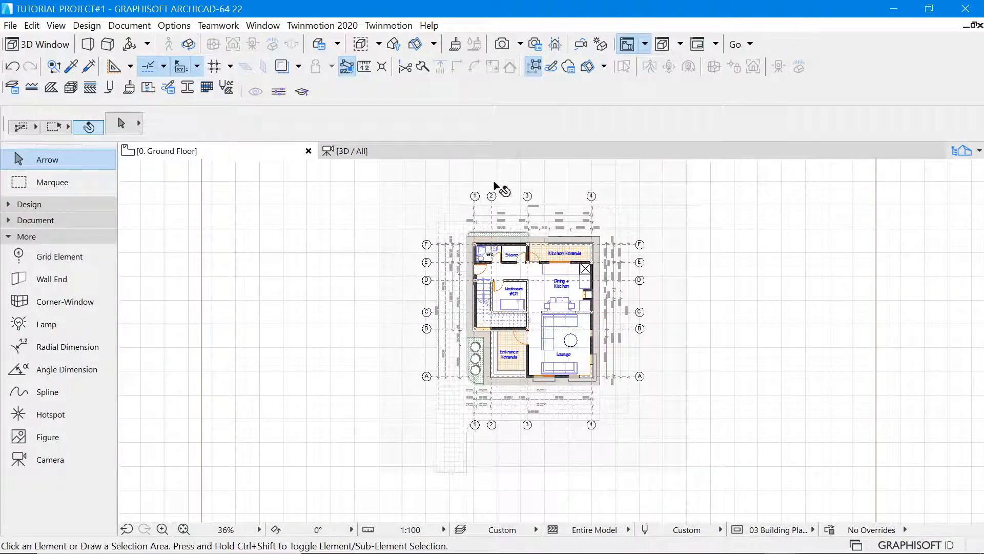